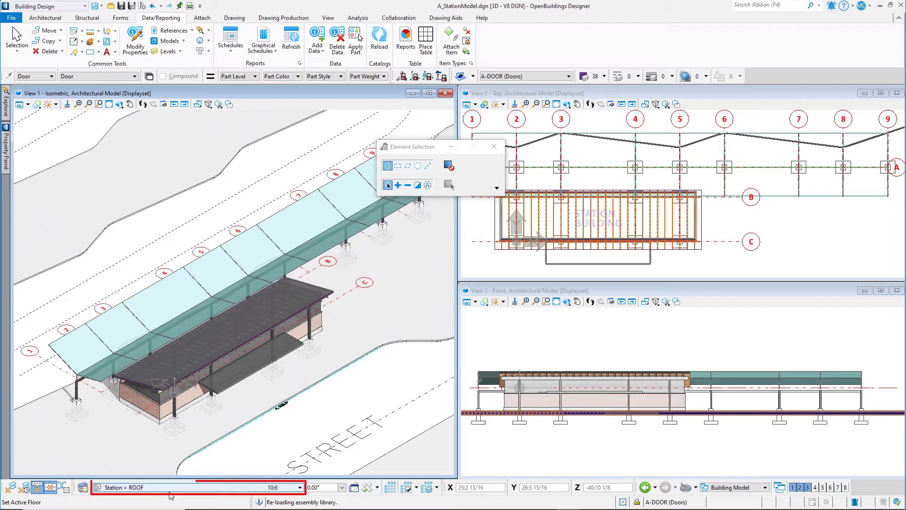
# - Set the active floor to the Station's GROUND FLOOR and switch to the Building Model Back saved view group
pyautogui.click(156, 487)
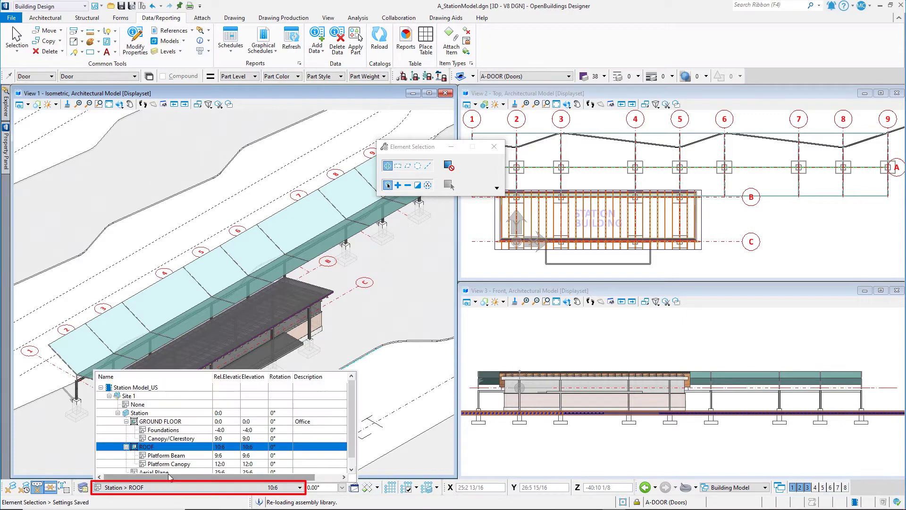
pyautogui.click(163, 421)
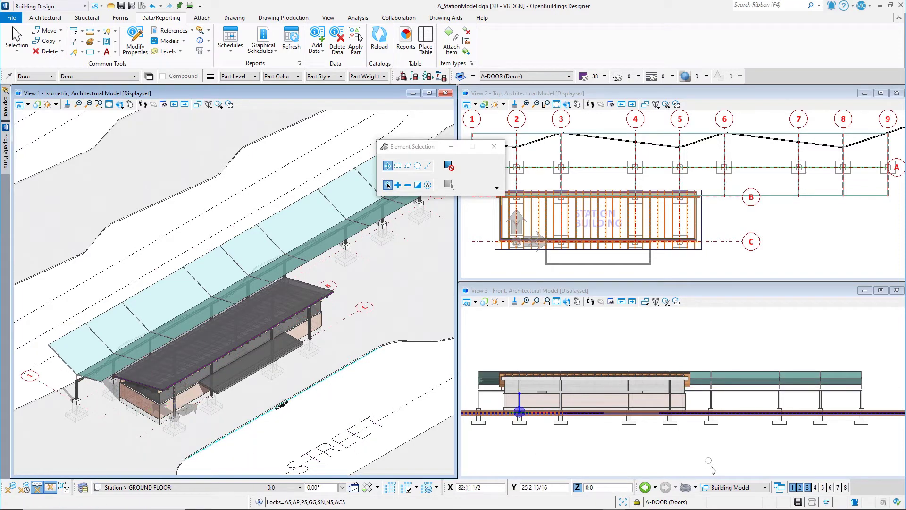
pyautogui.click(726, 487)
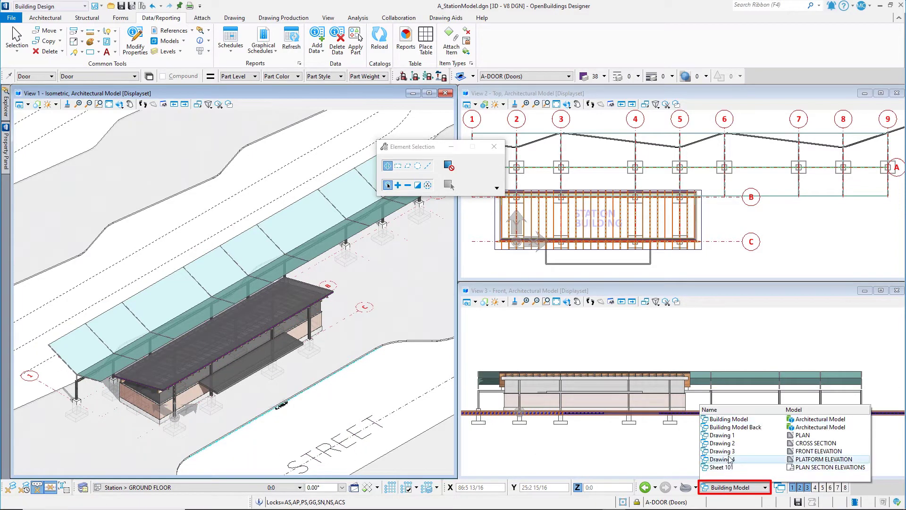
pyautogui.click(734, 428)
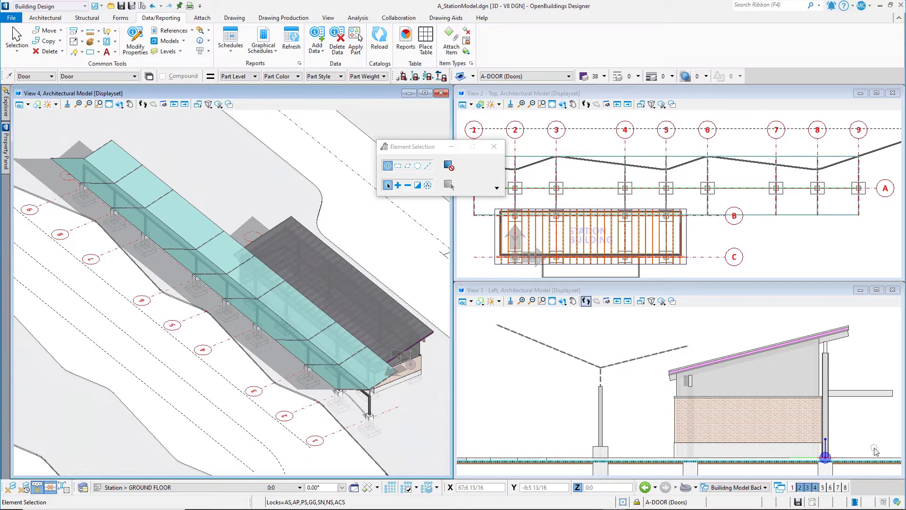
# - Isolate the station building's lower walls and columns in a displayset by window-selecting them in the side elevation view
pyautogui.moveTo(874, 447); pyautogui.dragTo(648, 403)
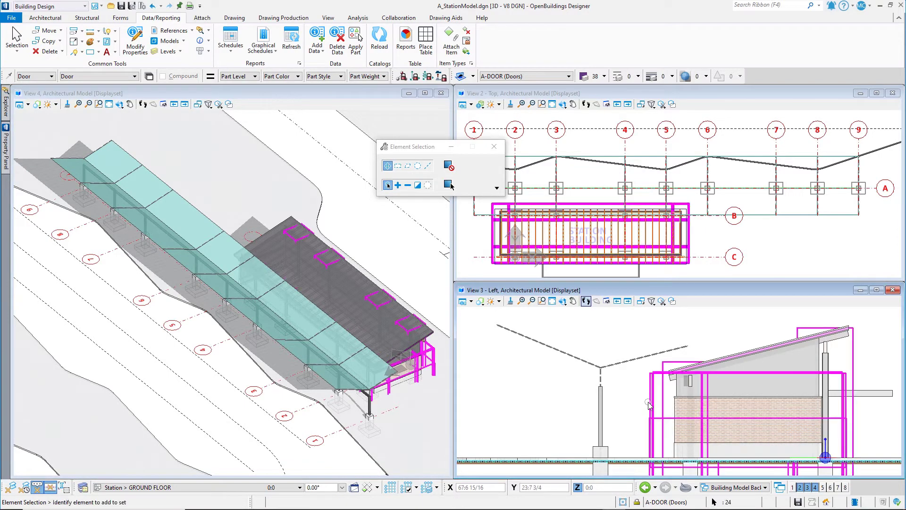
pyautogui.rightClick(511, 384)
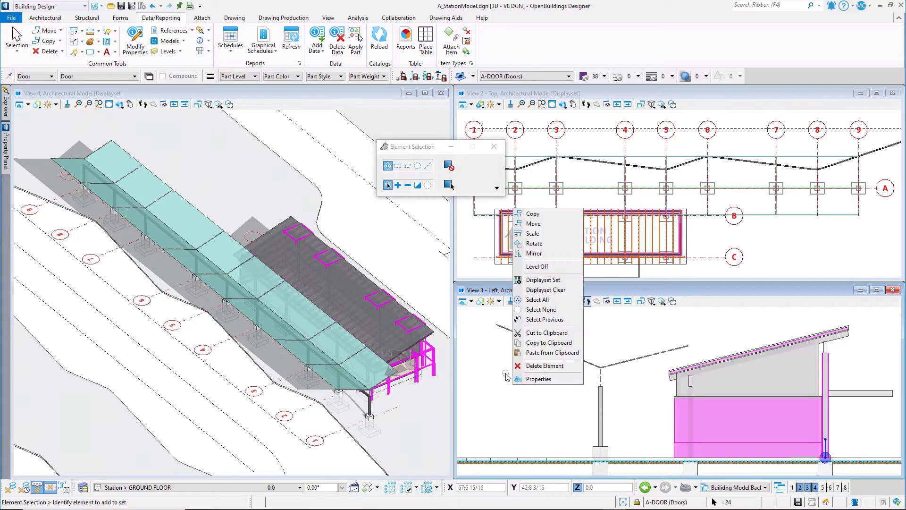
pyautogui.click(527, 282)
pyautogui.click(488, 346)
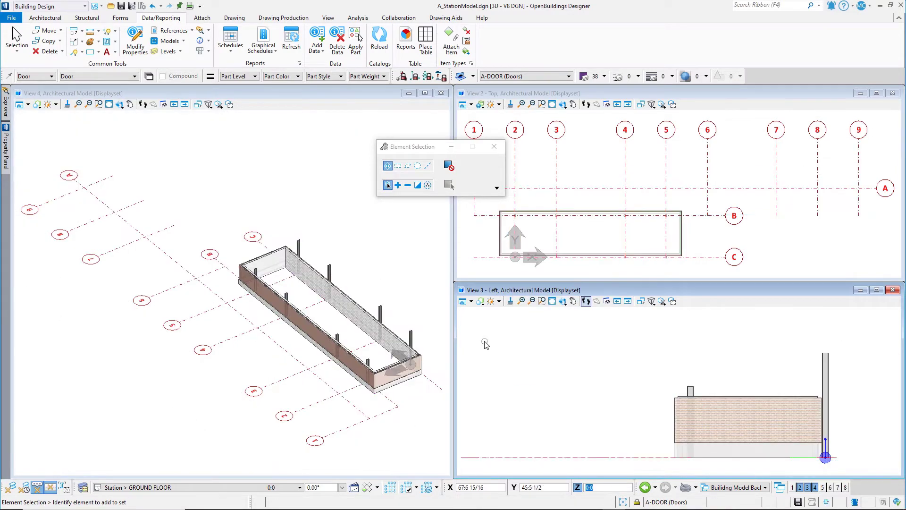
# - Start door placement and browse the HM_Drywall and HM_Masonry door types available in the catalog
pyautogui.click(55, 20)
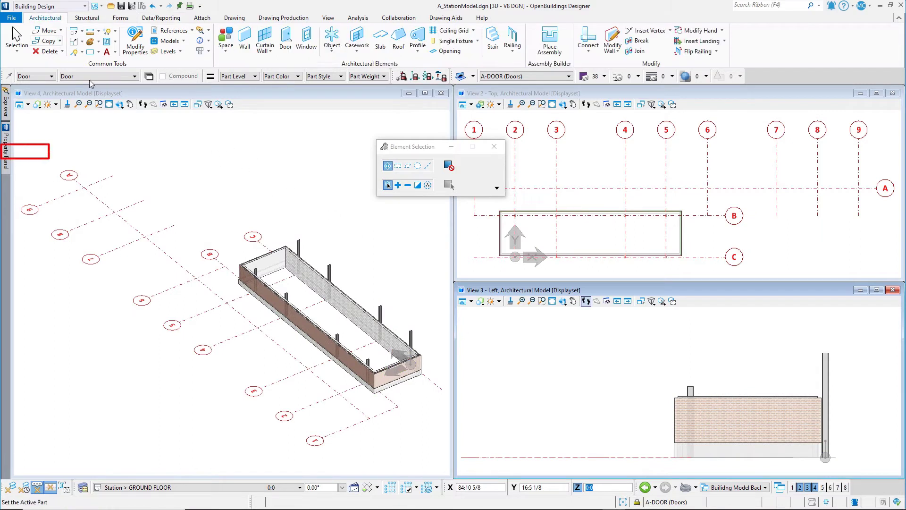
pyautogui.click(286, 41)
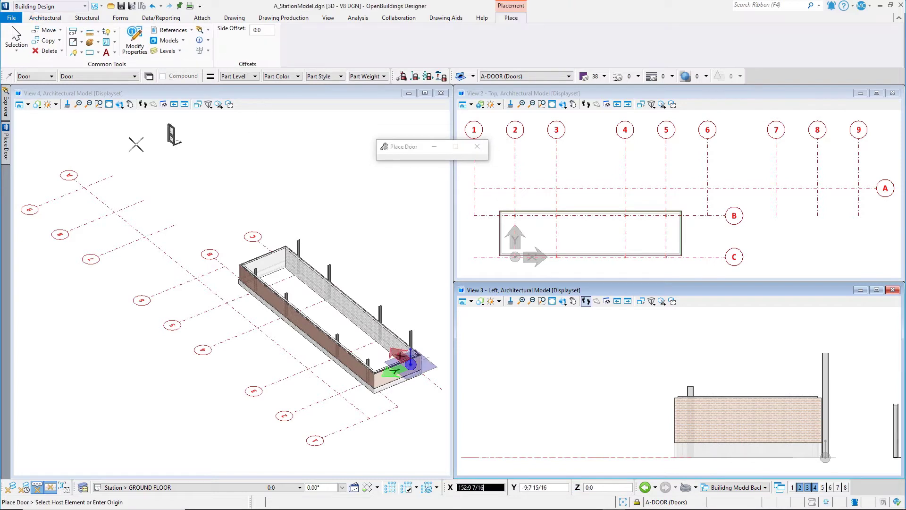
pyautogui.moveTo(7, 144)
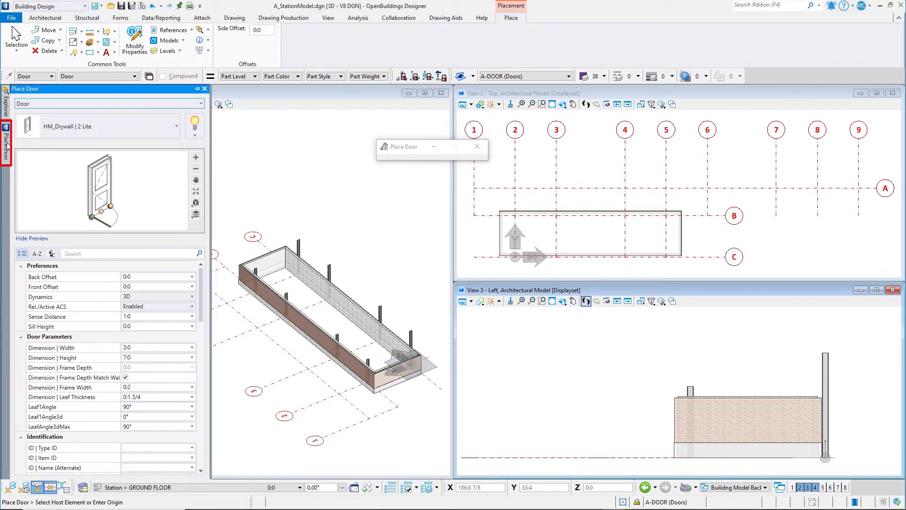
pyautogui.click(155, 131)
pyautogui.scroll(-3, 134, 286)
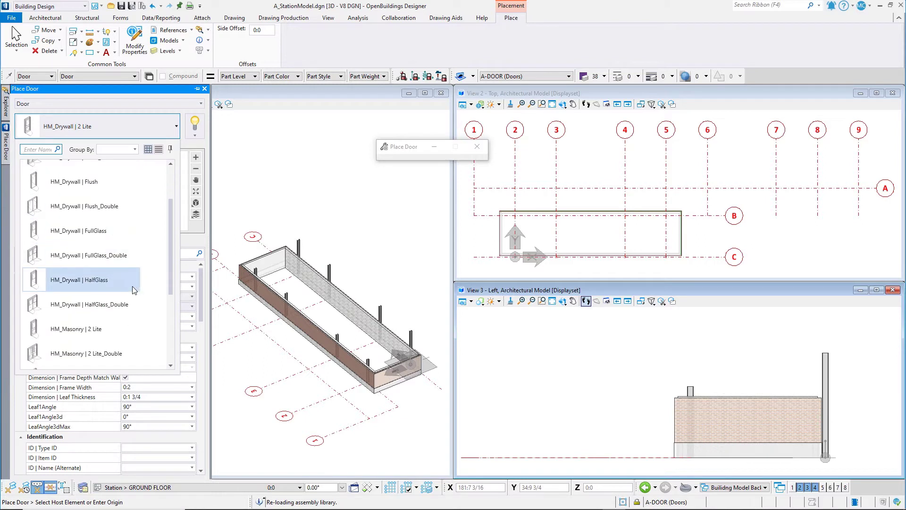
pyautogui.scroll(-5, 134, 290)
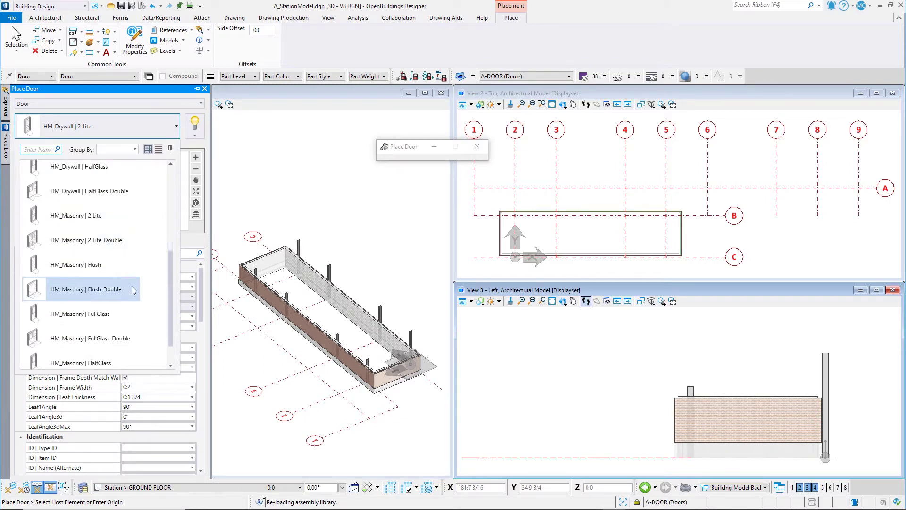
pyautogui.scroll(-1, 132, 286)
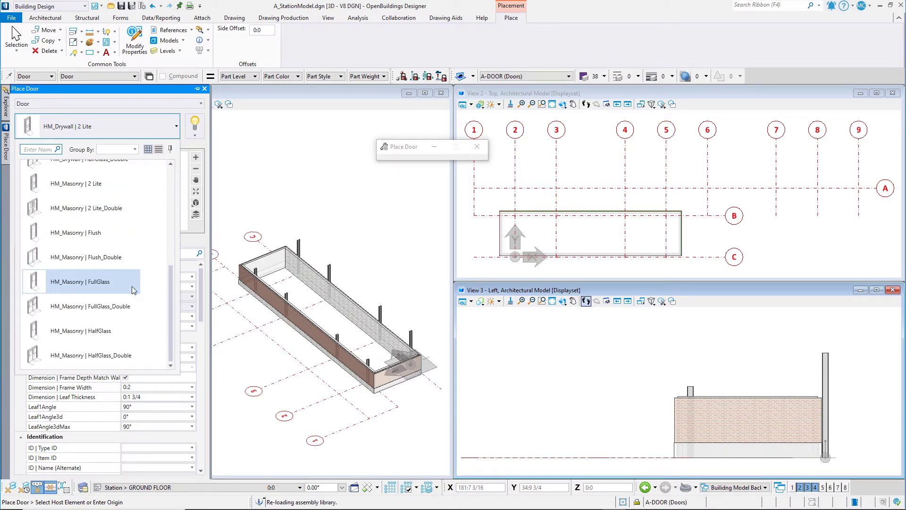
pyautogui.scroll(6, 131, 286)
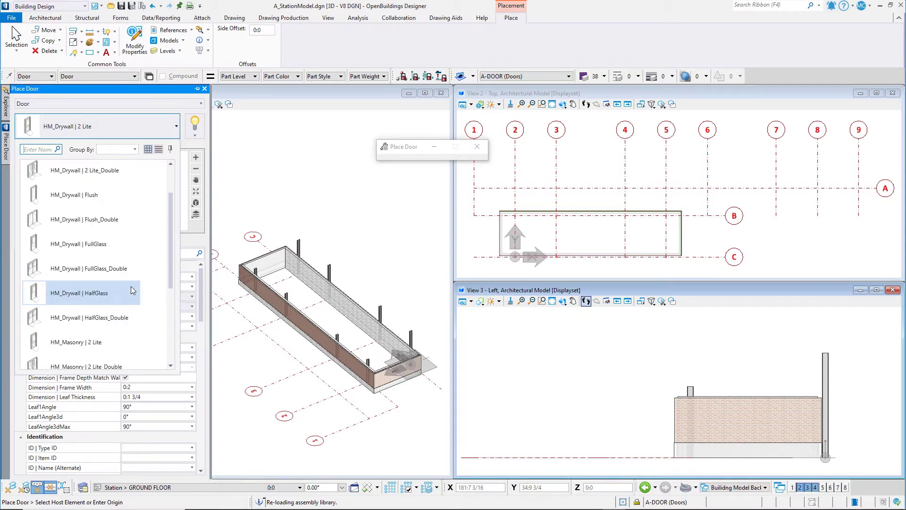
pyautogui.scroll(3, 132, 286)
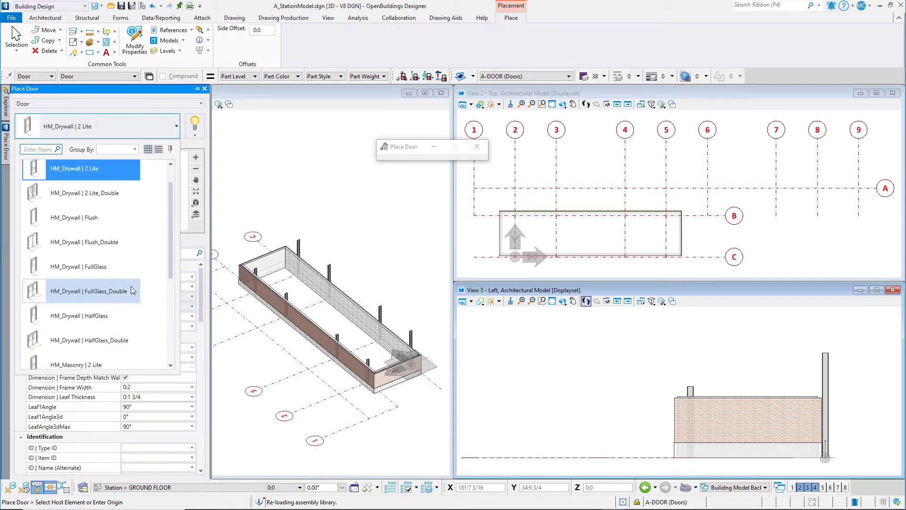
# - Open the Catalog Item Manager for doors and review the catalog items already in the dataset
pyautogui.click(195, 136)
pyautogui.click(195, 136)
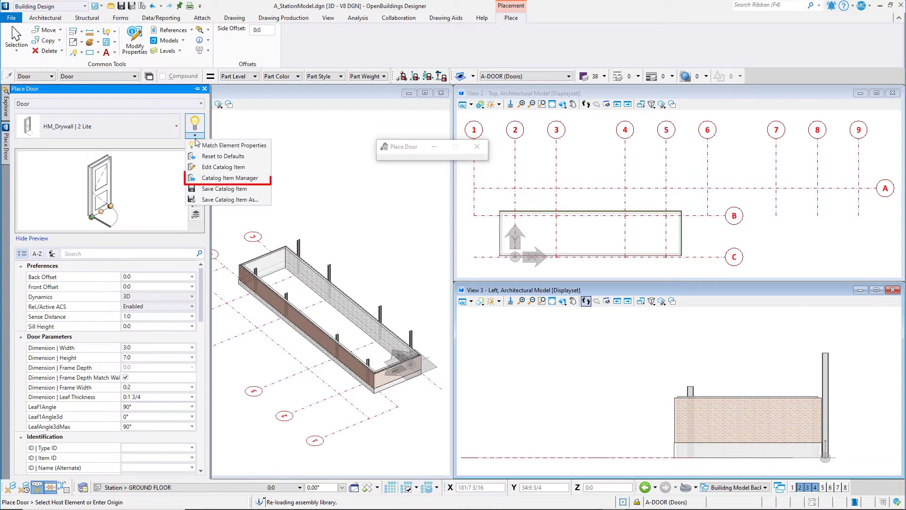
pyautogui.click(193, 179)
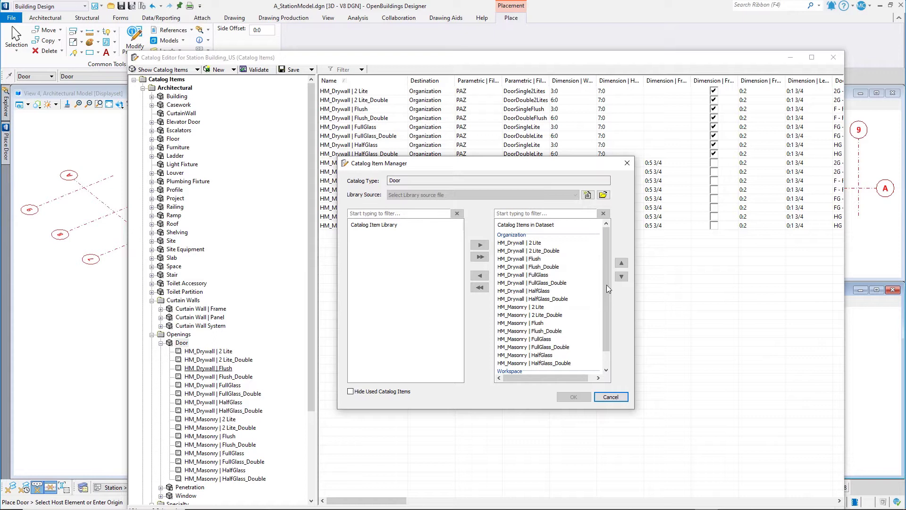
pyautogui.scroll(-1, 607, 285)
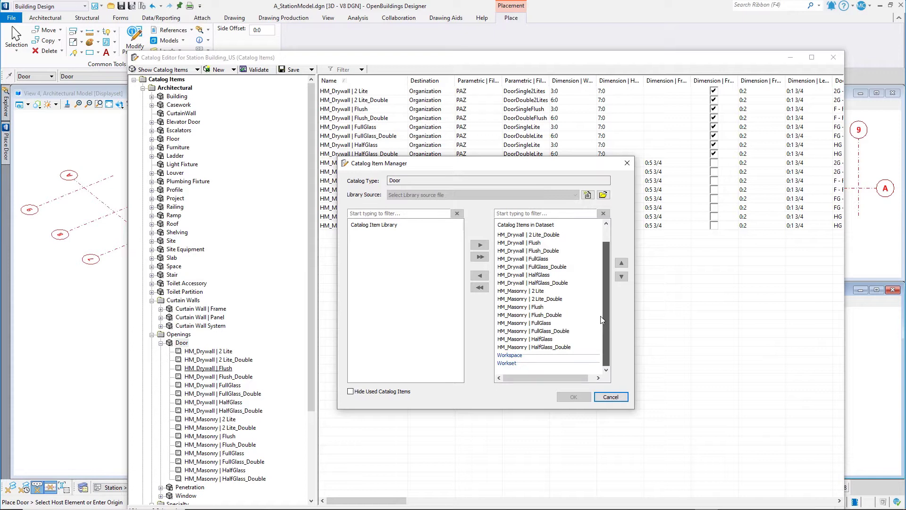
pyautogui.moveTo(601, 316); pyautogui.dragTo(604, 270)
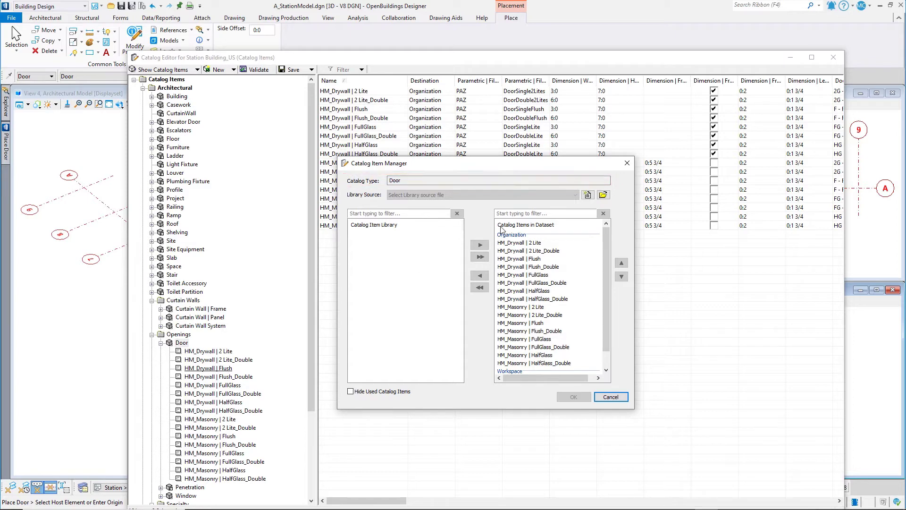
# - Load Doors_paz_Sidelites.xml from the DataGroupCatalogs_Lib folder as the library source
pyautogui.click(604, 195)
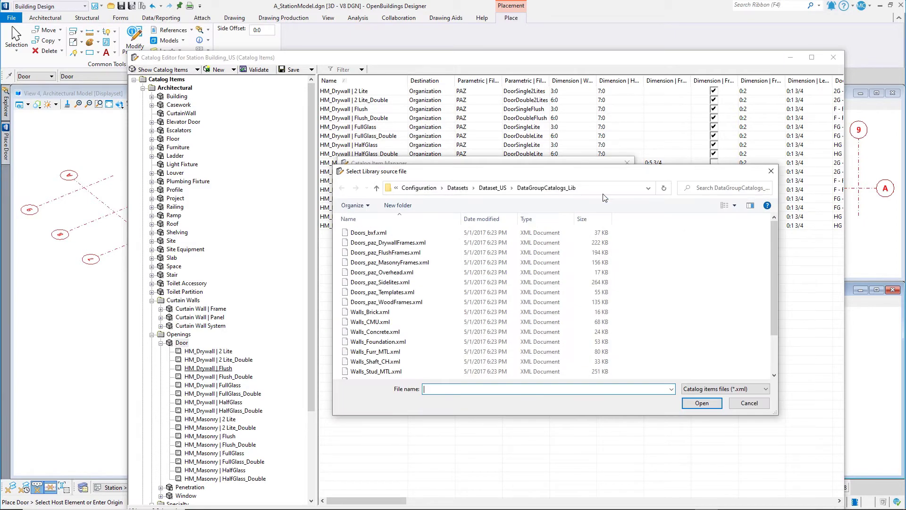
pyautogui.click(429, 282)
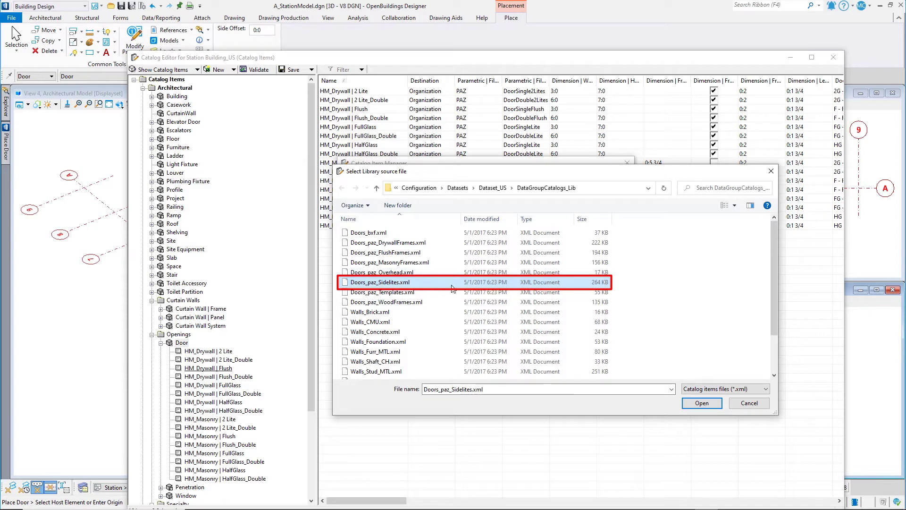
pyautogui.click(702, 402)
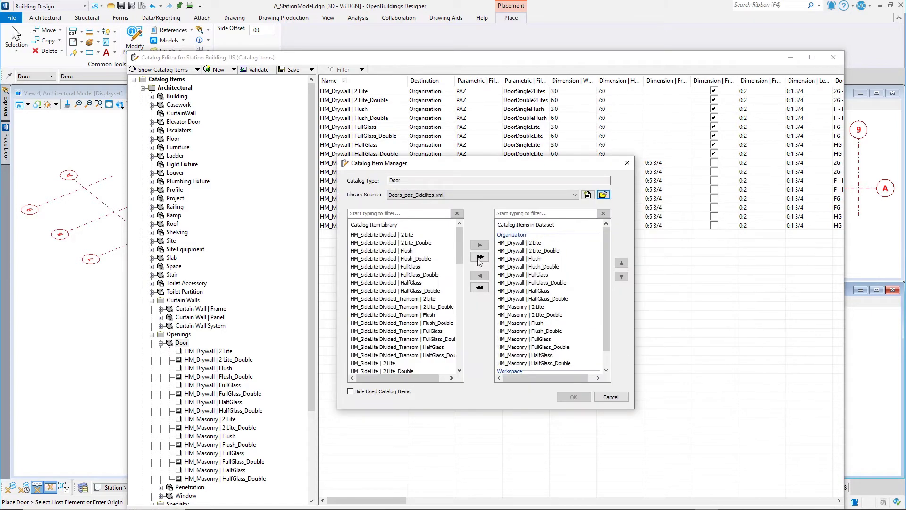
# - Add HM_SideLite2 | FullGlass_Double from the library to the dataset's catalog items and check it in the list
pyautogui.moveTo(457, 250); pyautogui.dragTo(441, 324)
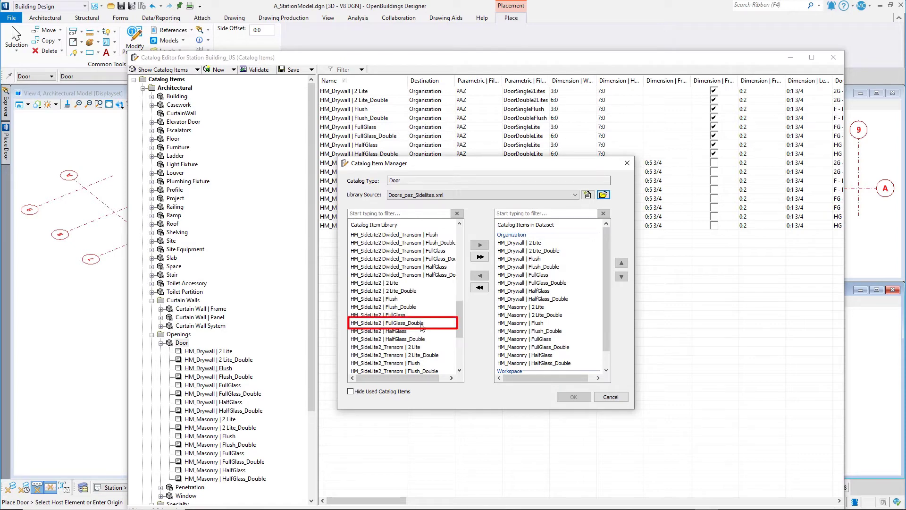
pyautogui.click(421, 325)
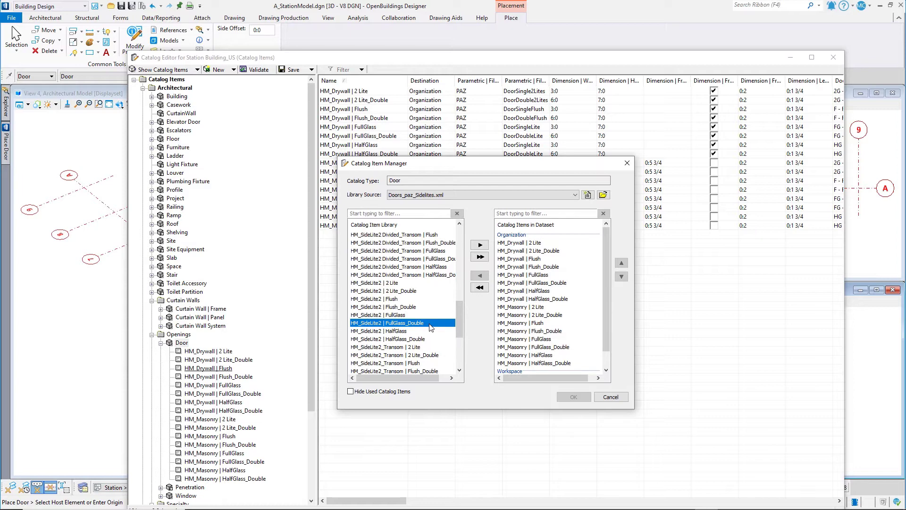
pyautogui.click(480, 244)
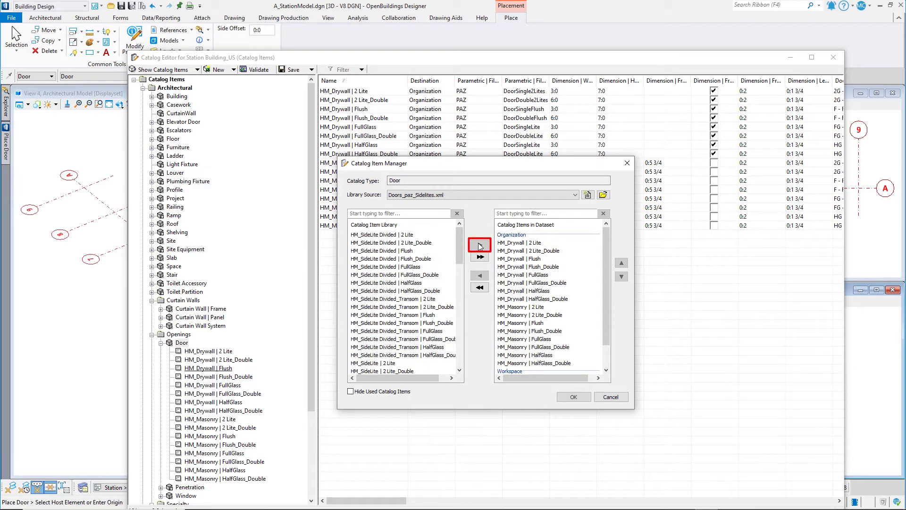
pyautogui.moveTo(609, 285); pyautogui.dragTo(604, 309)
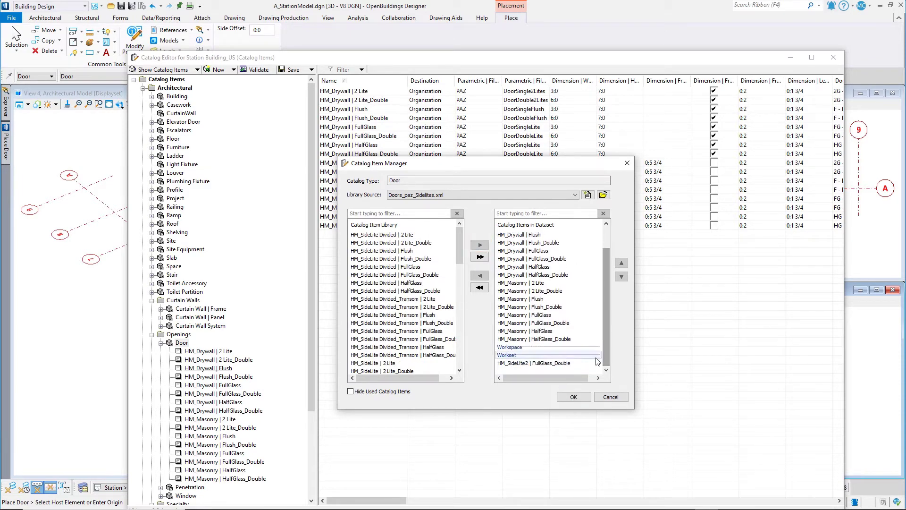
# - Move the HM_SideLite2 | FullGlass_Double item up to the Workspace level and back down to Workset
pyautogui.click(568, 364)
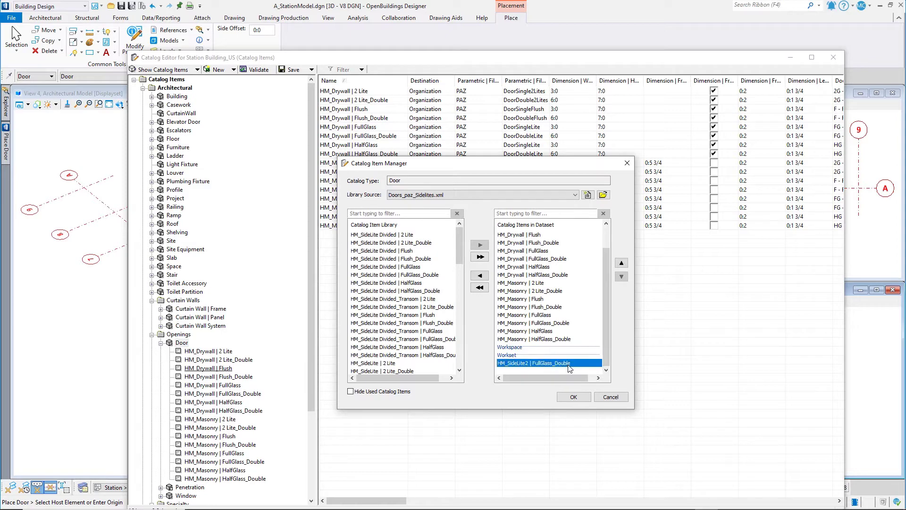
pyautogui.click(619, 265)
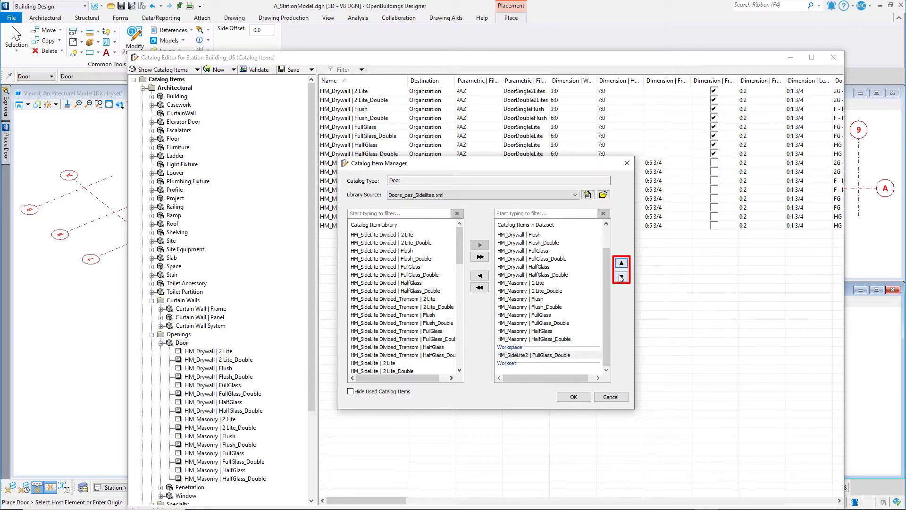
pyautogui.click(620, 277)
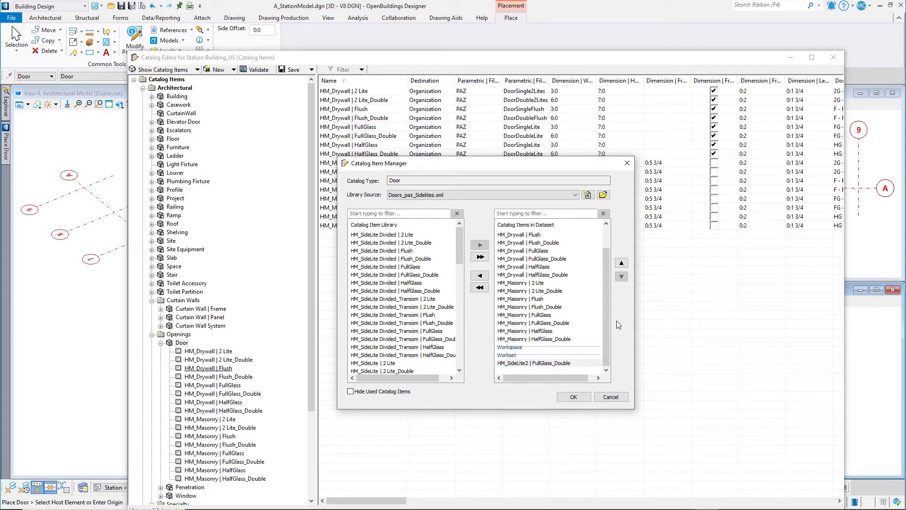
# - Accept the changes to the door catalog items and close the Catalog Editor
pyautogui.click(574, 398)
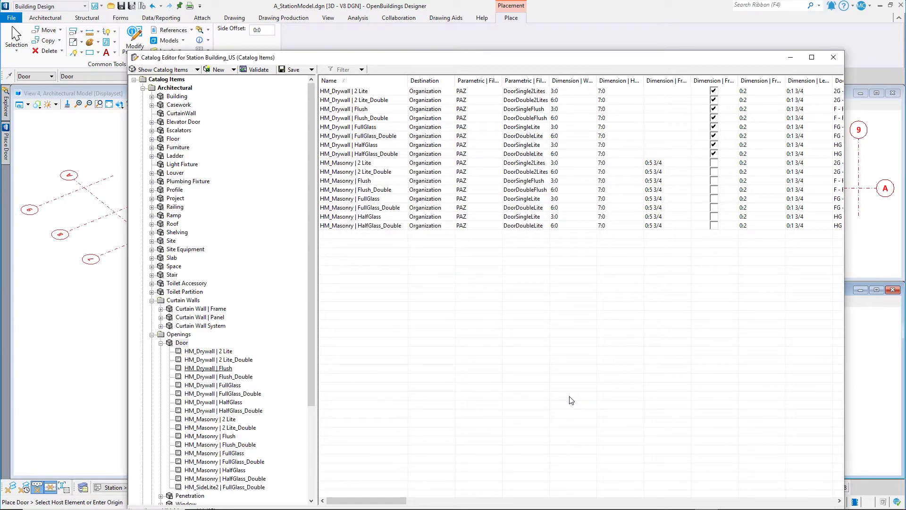
pyautogui.click(833, 57)
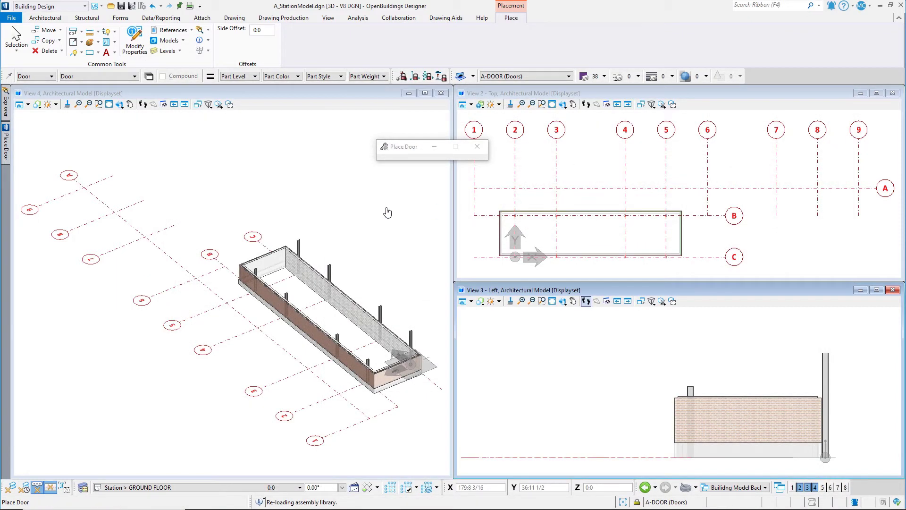
# - Choose HM_SideLite2 | FullGlass_Double from the catalog instances as the door to place
pyautogui.moveTo(6, 156)
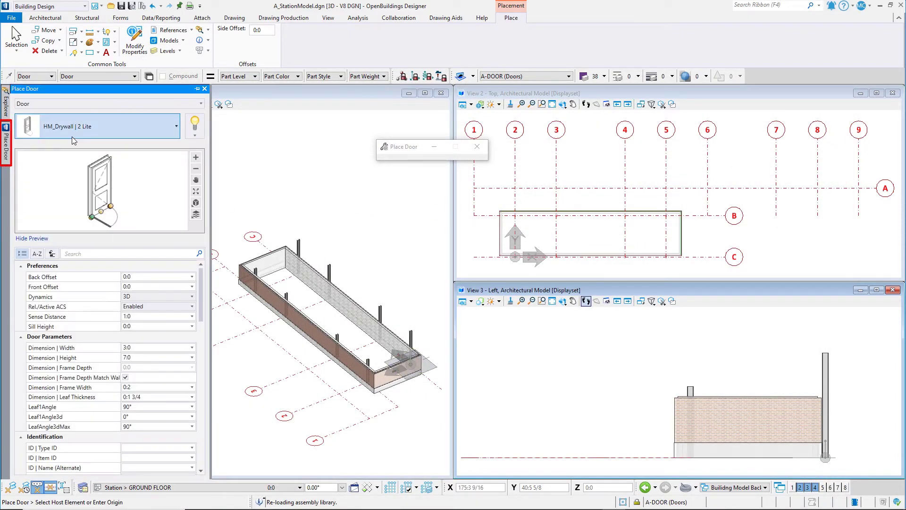
pyautogui.click(81, 136)
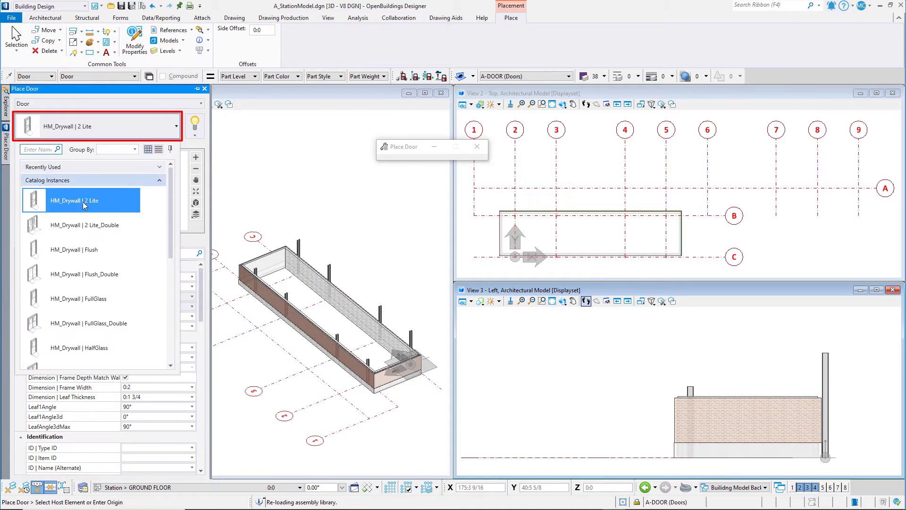
pyautogui.scroll(-8, 94, 281)
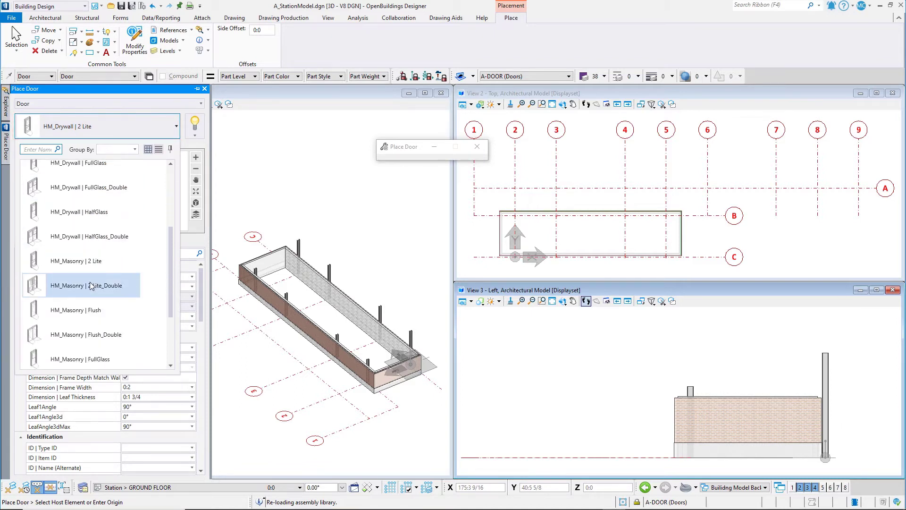
pyautogui.scroll(-3, 90, 285)
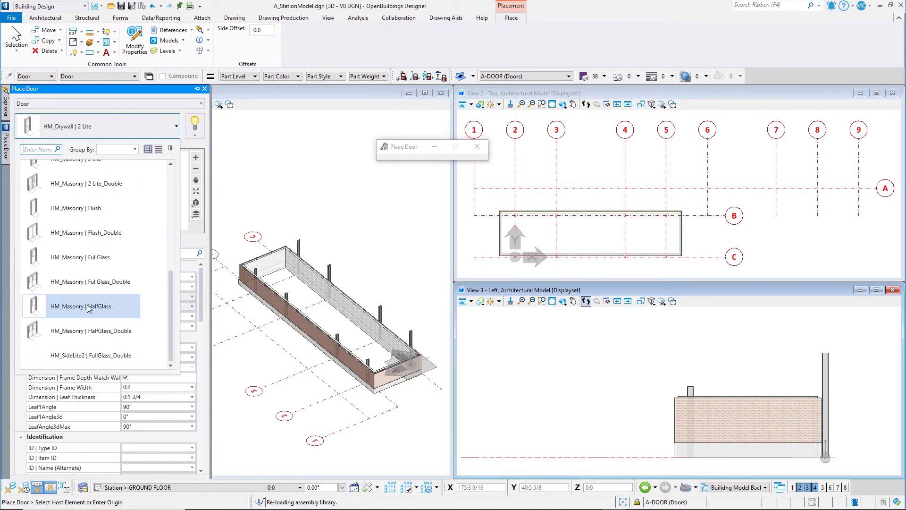
pyautogui.click(96, 357)
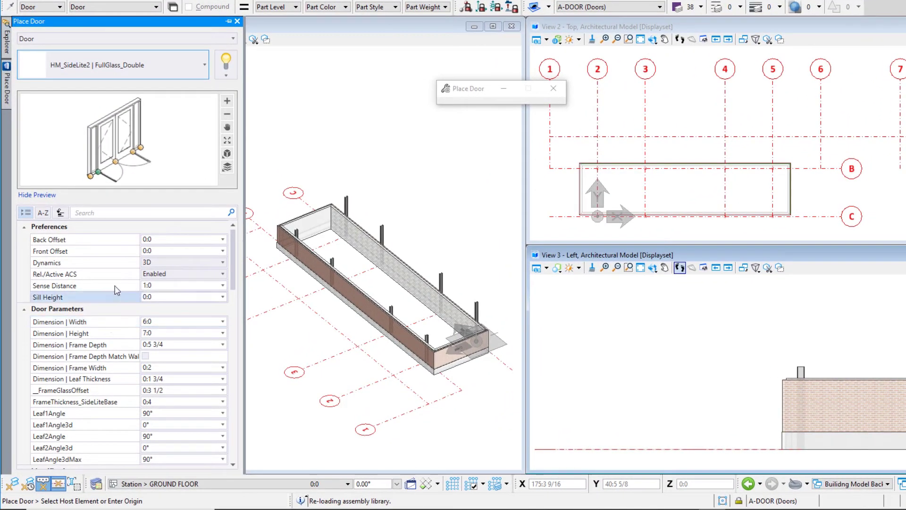
# - Set the door's Front Offset to 0:4 and its height to 8:0
pyautogui.click(157, 250)
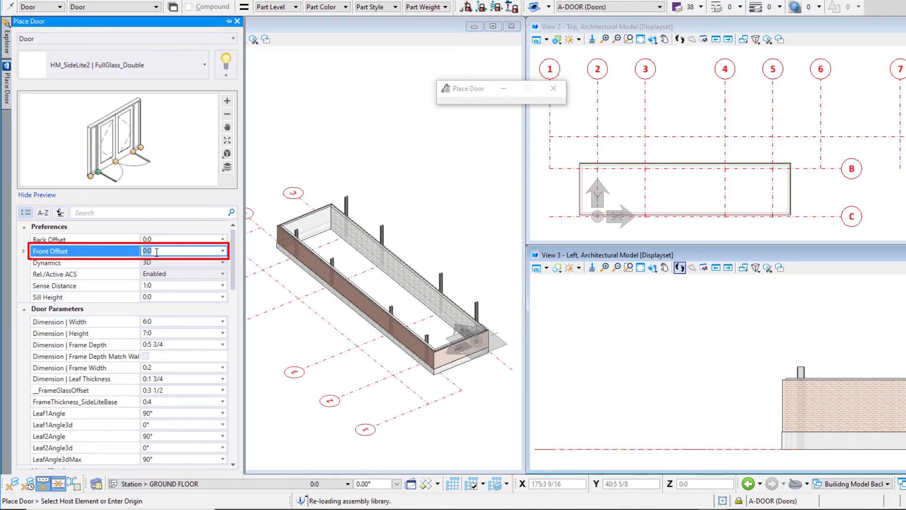
pyautogui.write('0:4')
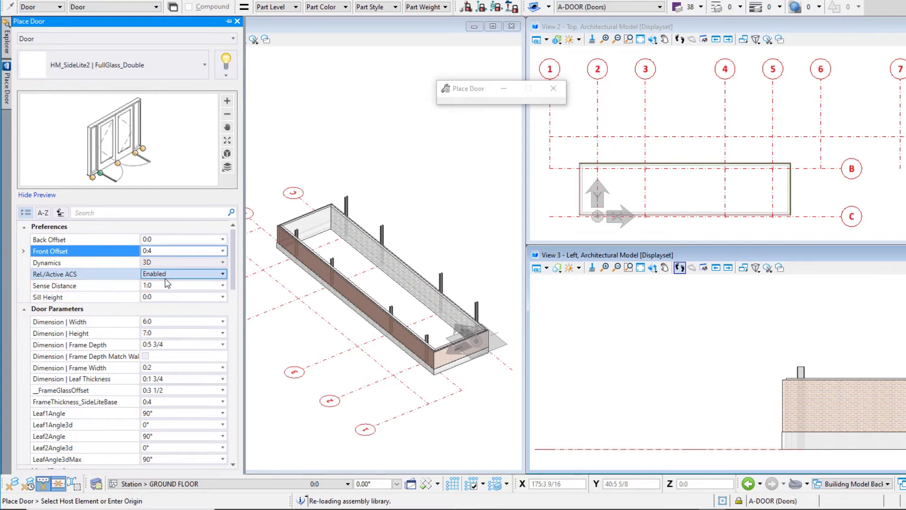
pyautogui.scroll(-1, 167, 283)
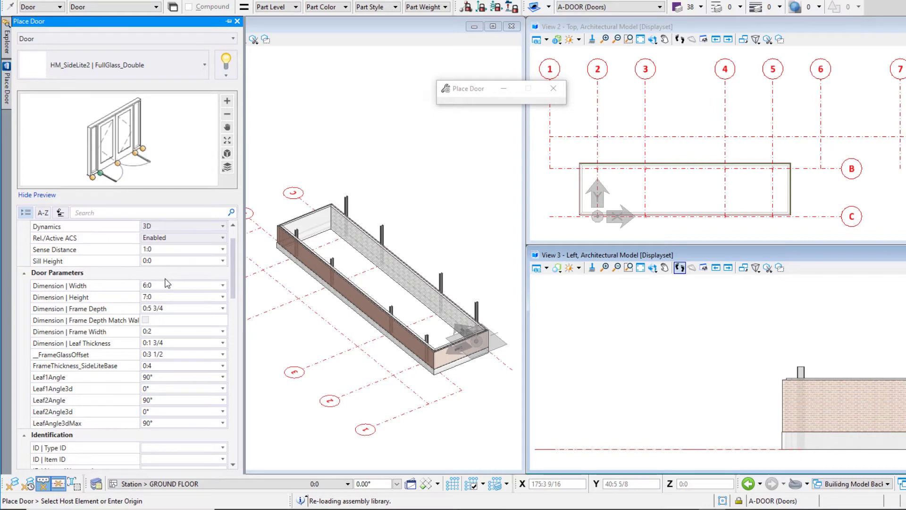
pyautogui.scroll(-1, 166, 283)
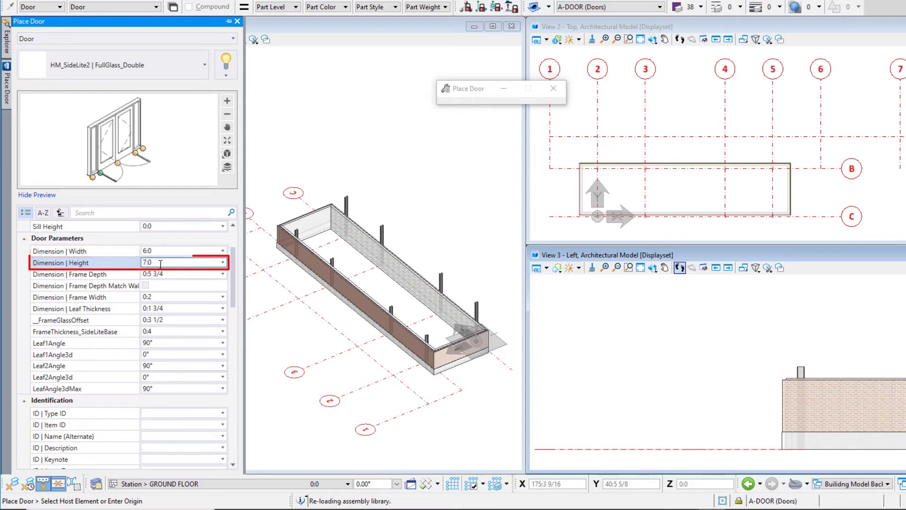
pyautogui.click(161, 264)
pyautogui.write('8')
pyautogui.press('Return')
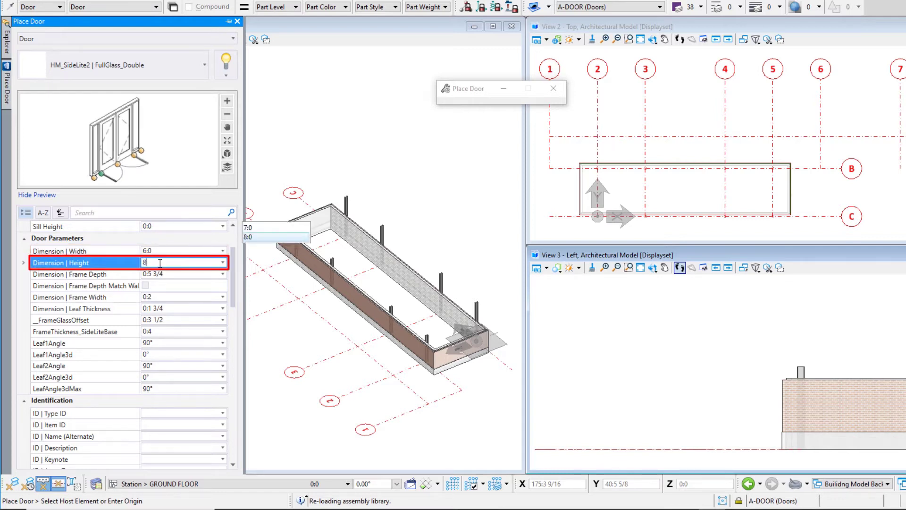
# - Set the door's Frame Depth dimension to 0:6
pyautogui.click(165, 274)
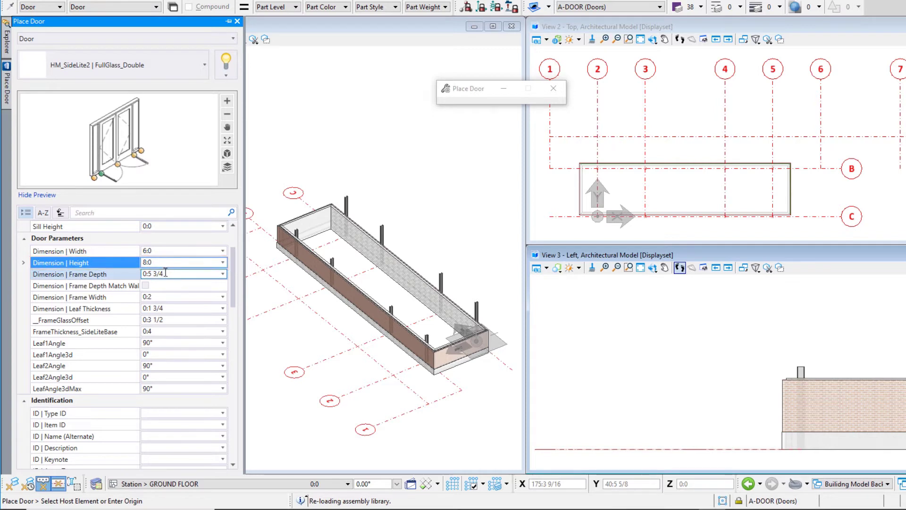
pyautogui.write('0:6')
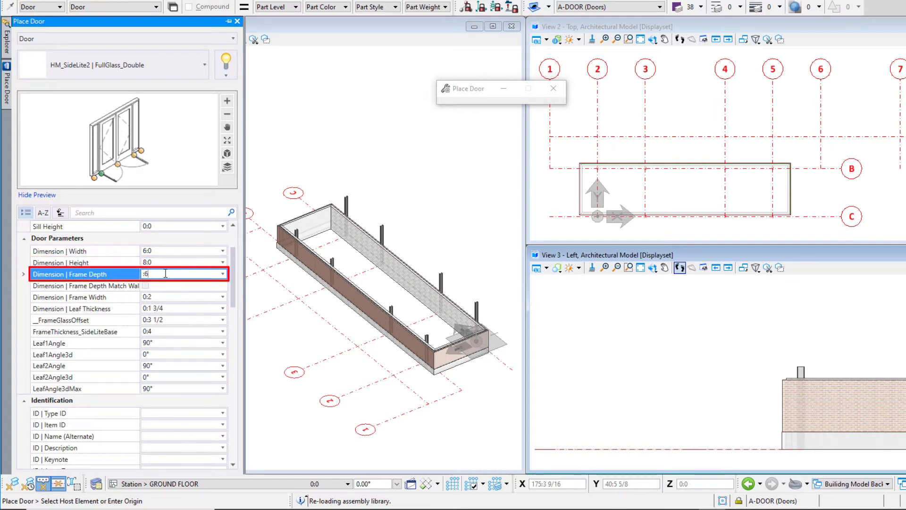
pyautogui.press('Return')
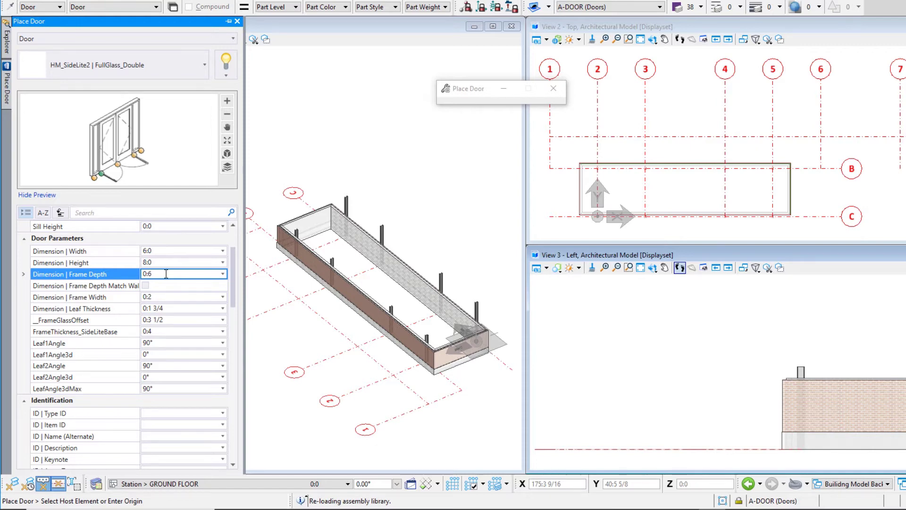
# - Set both the Frame Hinge Extension and the Frame Strike Extension to 1:6 in the extended door dimensions
pyautogui.scroll(-4, 167, 273)
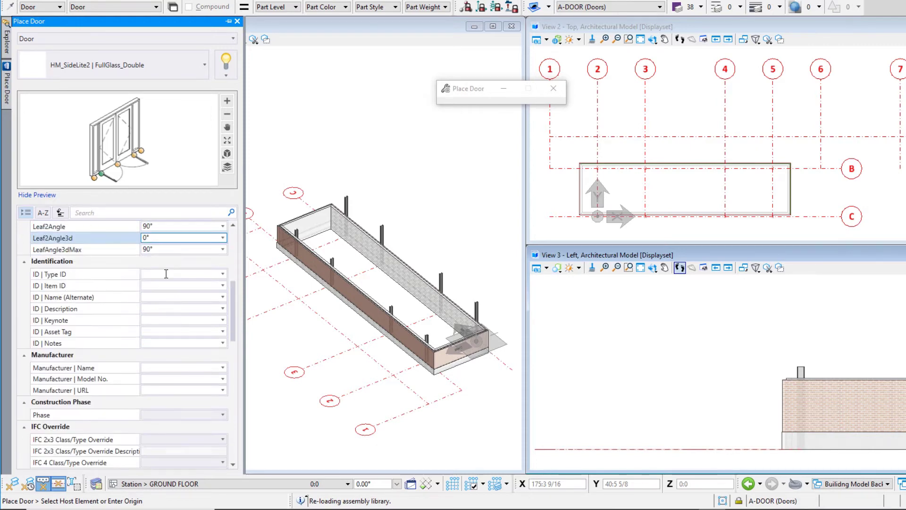
pyautogui.scroll(-7, 166, 273)
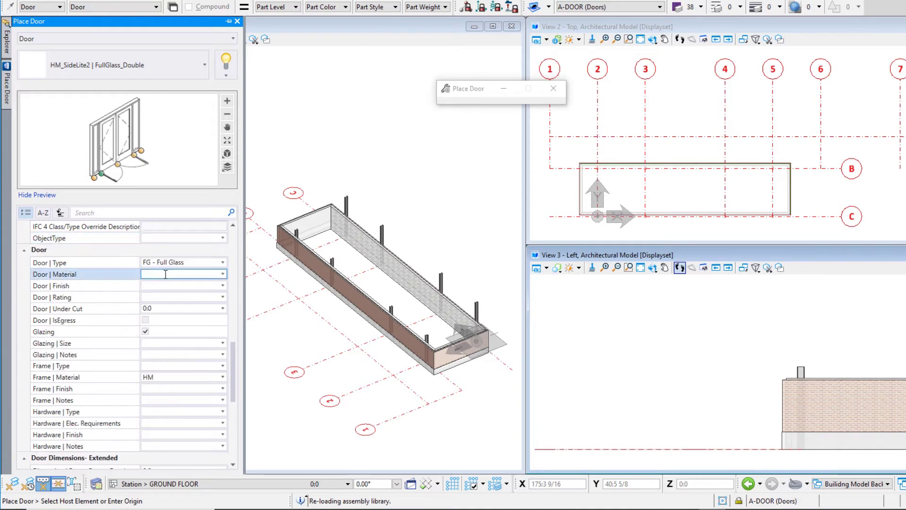
pyautogui.scroll(-6, 166, 273)
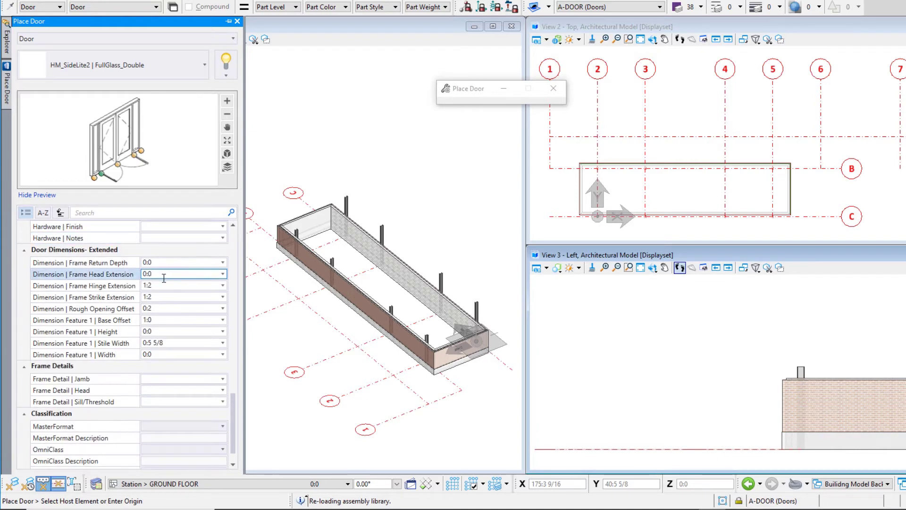
pyautogui.click(163, 285)
pyautogui.write('1')
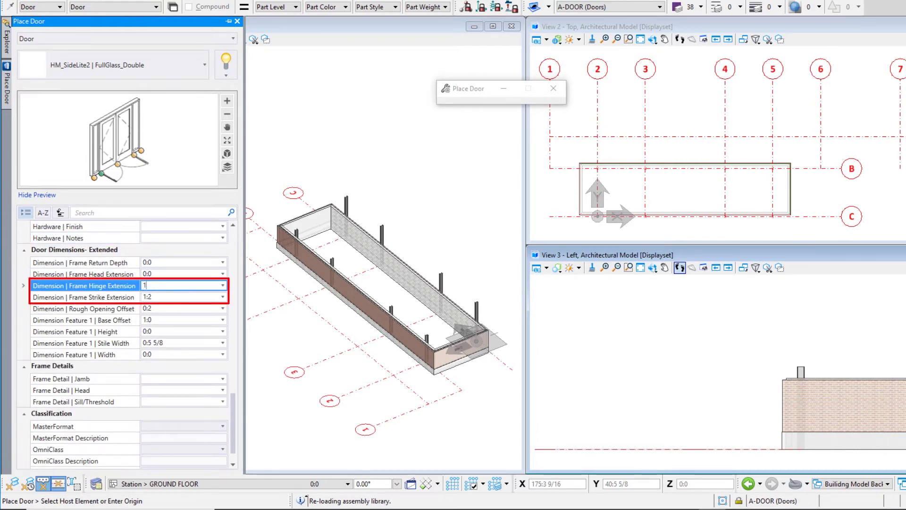
pyautogui.write(':6')
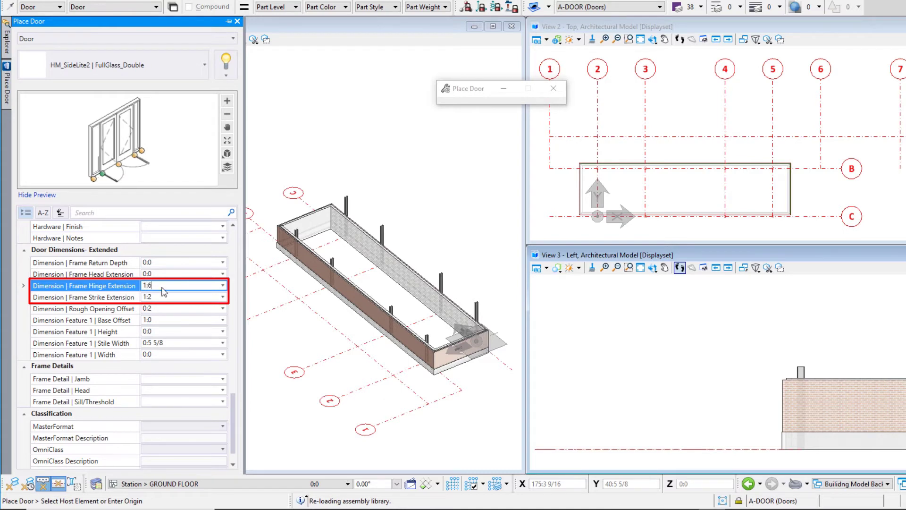
pyautogui.click(163, 295)
pyautogui.write('1')
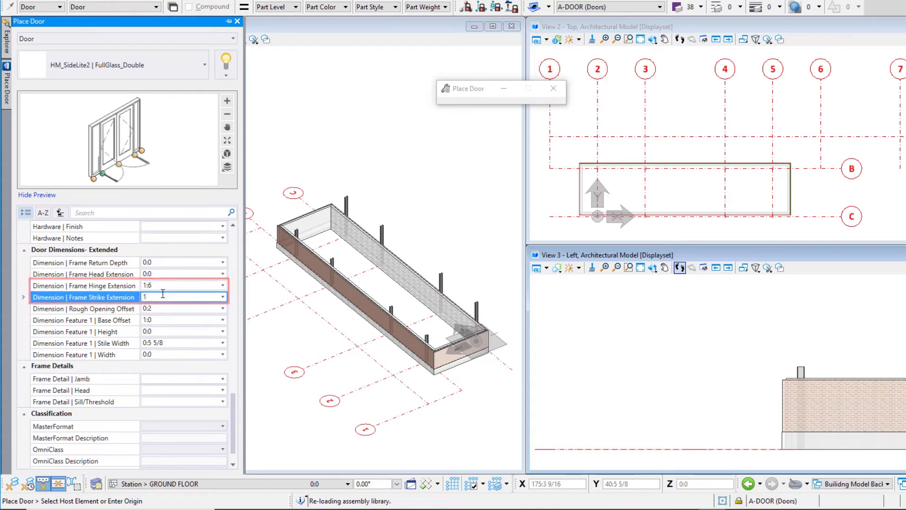
pyautogui.write(':6')
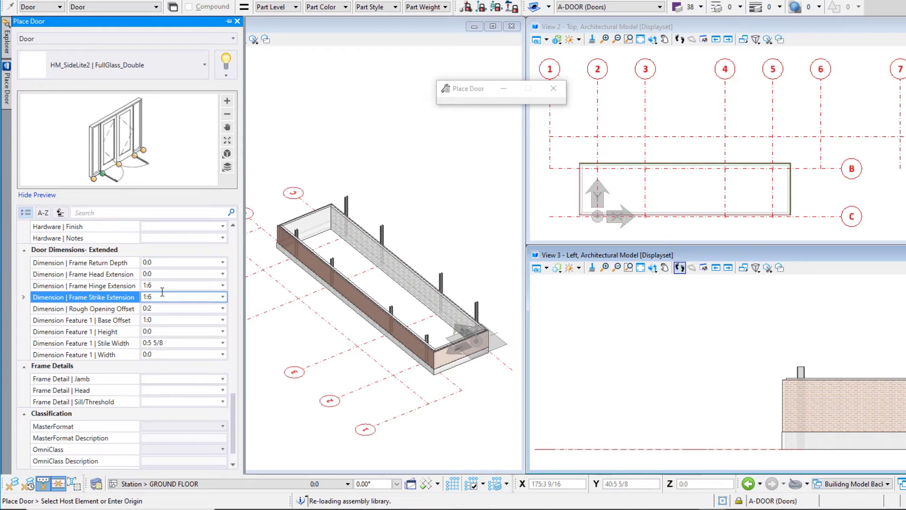
# - Identify the door with Type ID D1 and Item ID 01
pyautogui.scroll(1, 163, 295)
pyautogui.scroll(3, 163, 296)
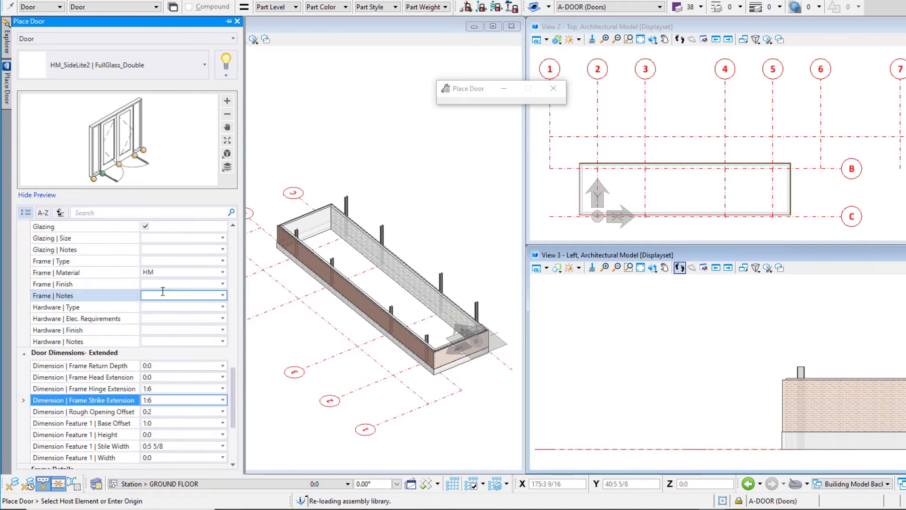
pyautogui.scroll(1, 163, 291)
pyautogui.scroll(5, 163, 291)
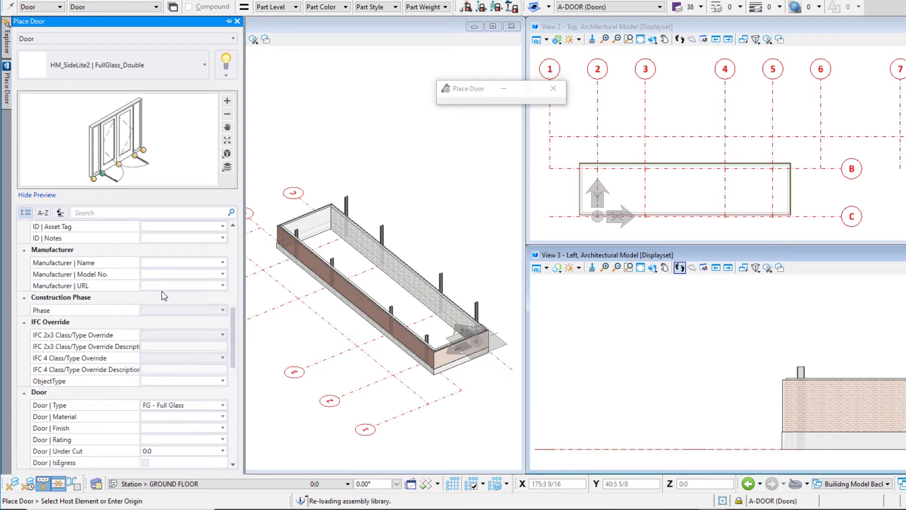
pyautogui.scroll(1, 163, 296)
pyautogui.scroll(2, 164, 295)
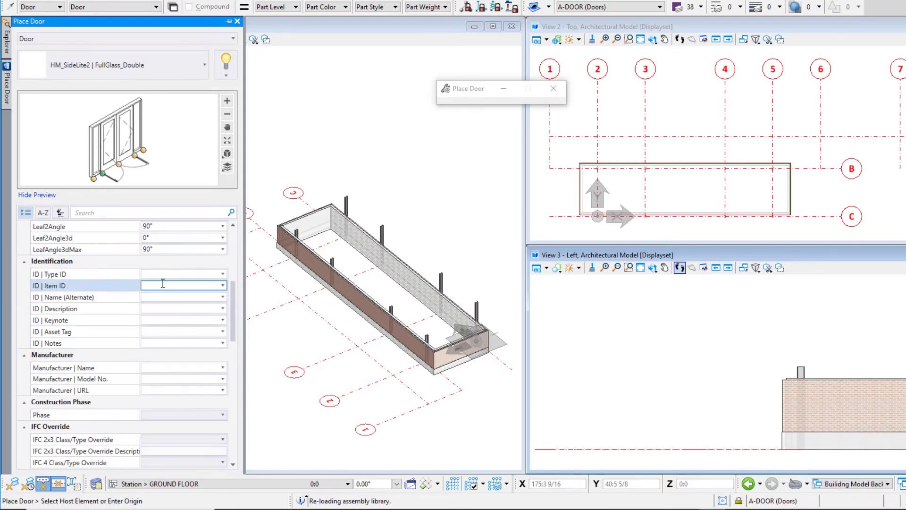
pyautogui.click(163, 274)
pyautogui.write('D1')
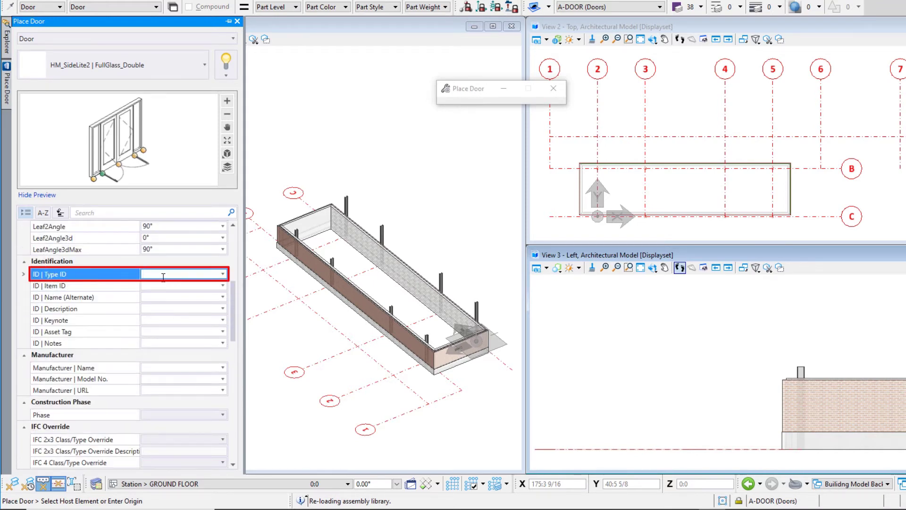
pyautogui.click(163, 285)
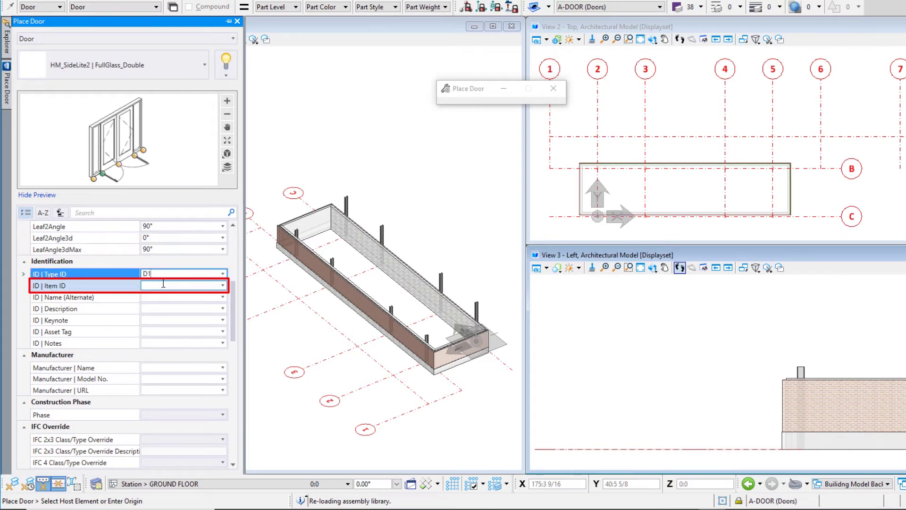
pyautogui.write('01')
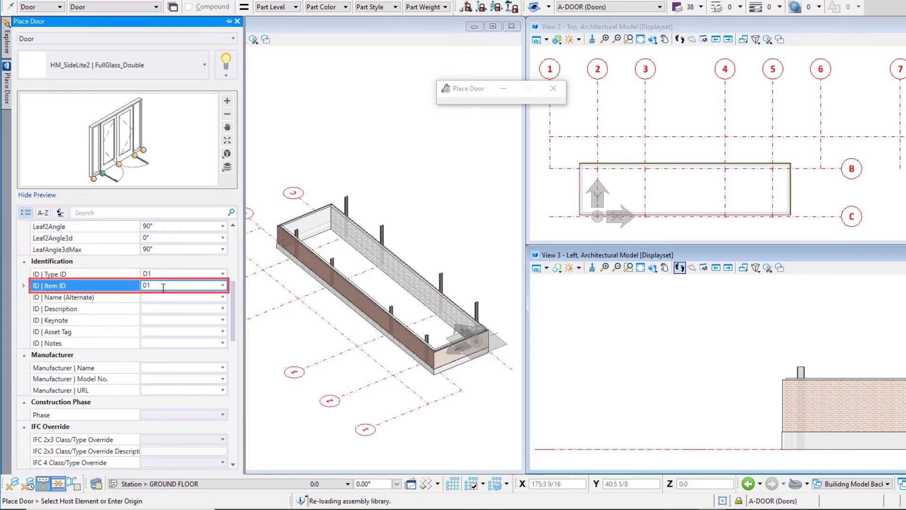
# - Enter ACME Door Co. as the door's manufacturer name and 1234 as its model number
pyautogui.scroll(-1, 166, 296)
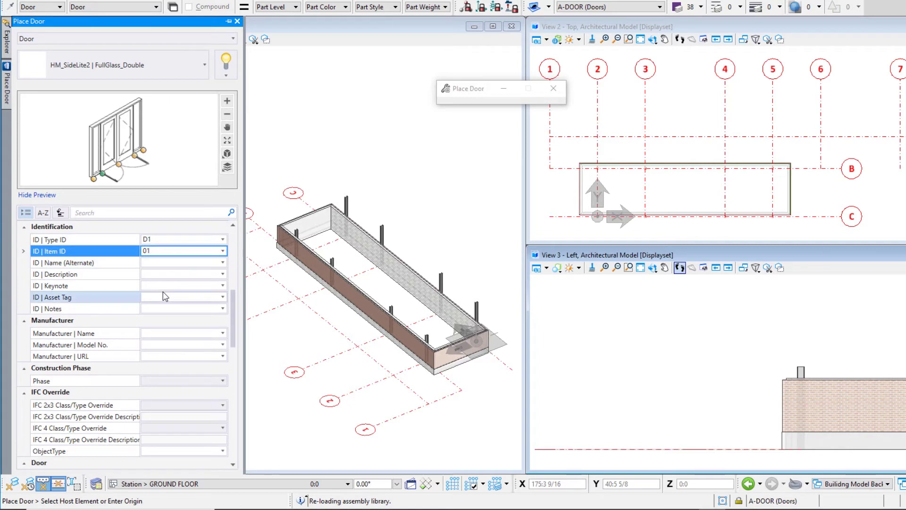
pyautogui.scroll(-1, 164, 296)
pyautogui.click(162, 297)
pyautogui.write('A')
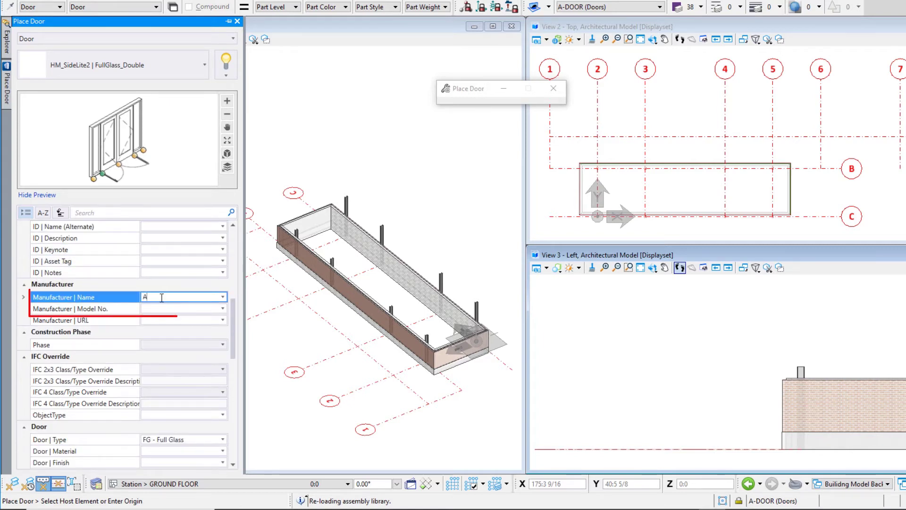
pyautogui.write('CME Door Co')
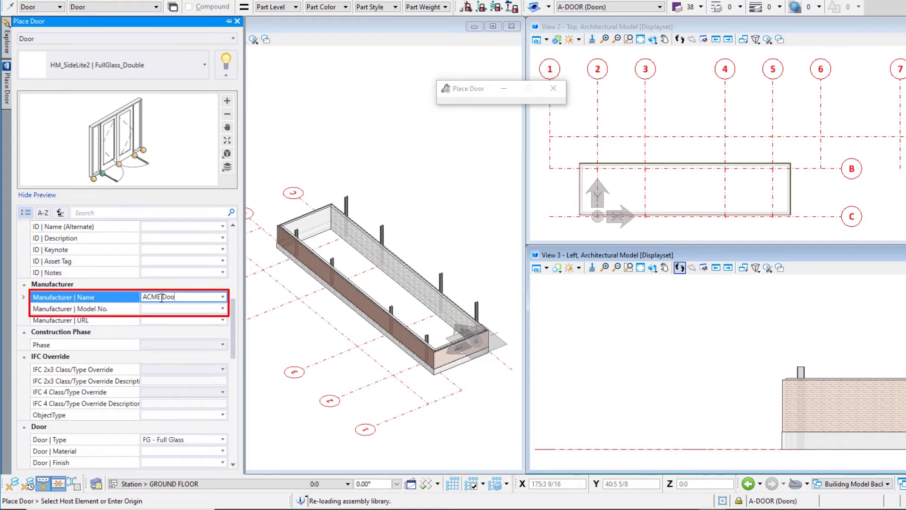
pyautogui.write('.')
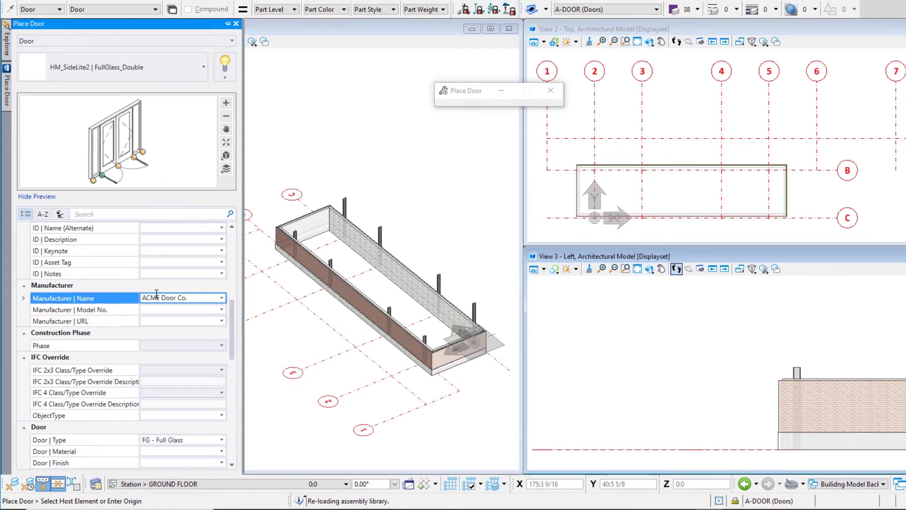
pyautogui.click(155, 308)
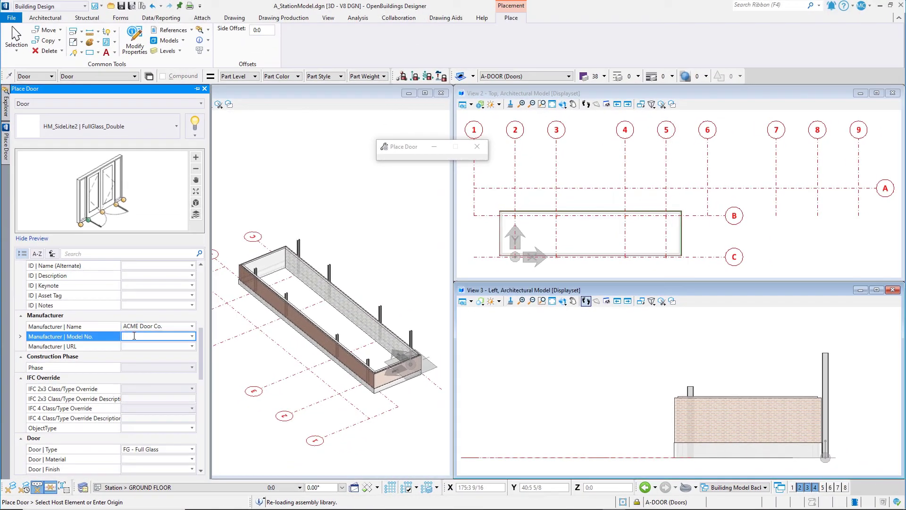
pyautogui.write('1234')
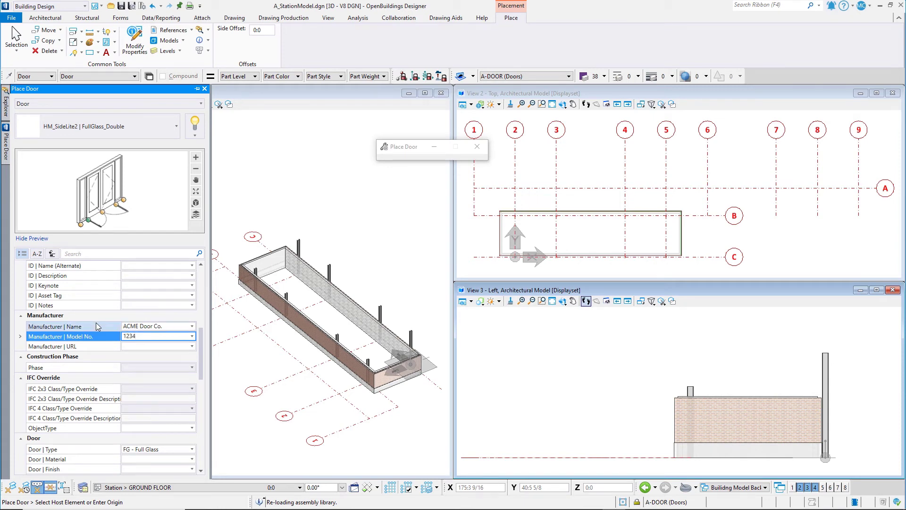
# - Save the configured door as a new catalog item named "D1 | Entrance Door with Sidelites"
pyautogui.scroll(3, 96, 322)
pyautogui.scroll(2, 97, 326)
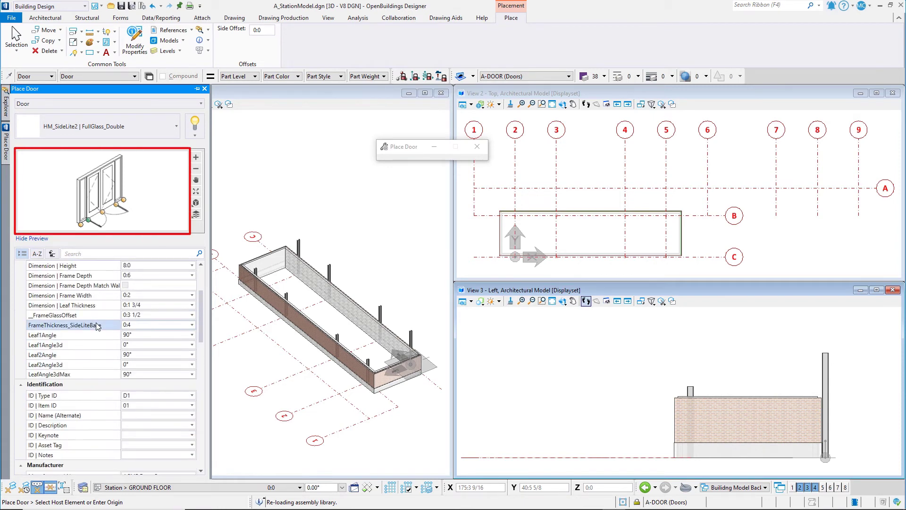
pyautogui.scroll(3, 97, 325)
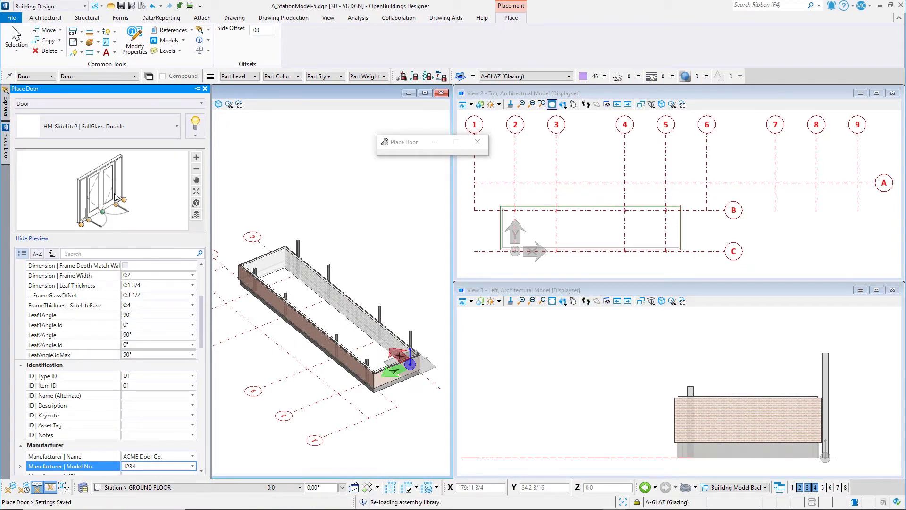
pyautogui.click(195, 135)
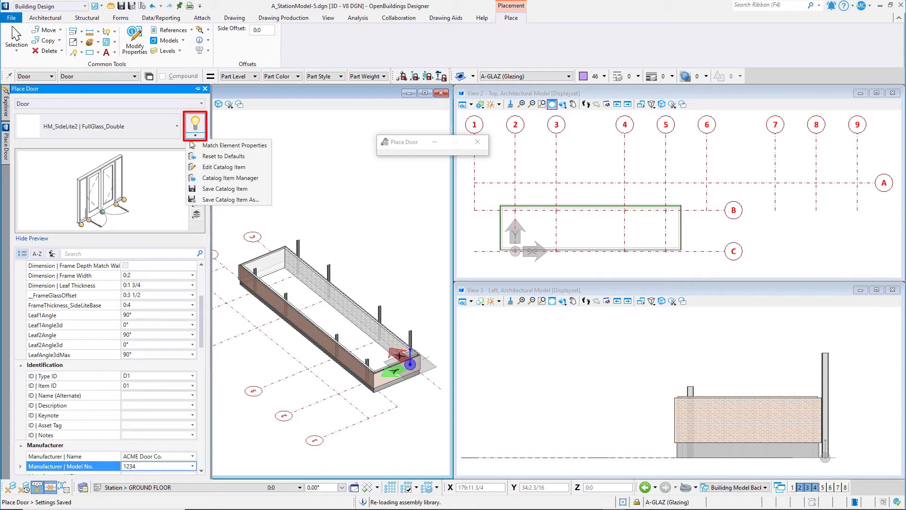
pyautogui.click(227, 199)
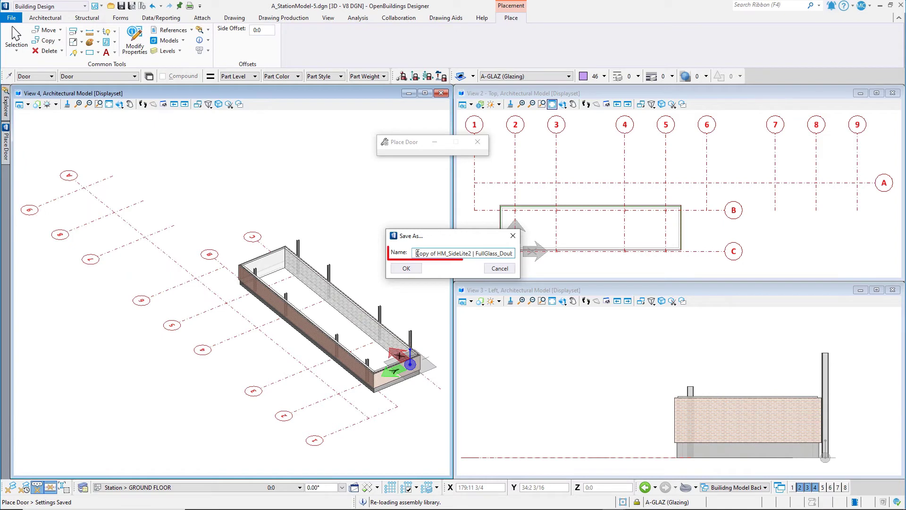
pyautogui.moveTo(416, 254); pyautogui.dragTo(493, 254)
pyautogui.write('D1 | E')
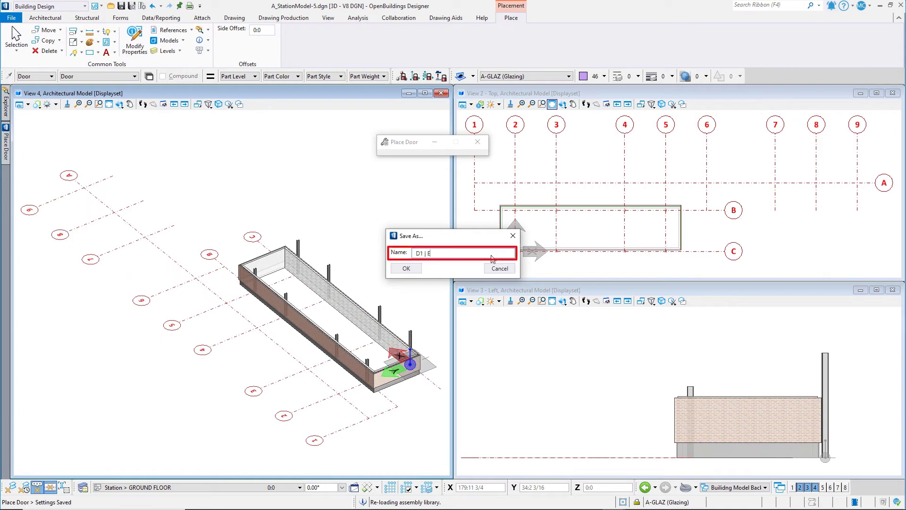
pyautogui.write('ntrance Door with Sidel')
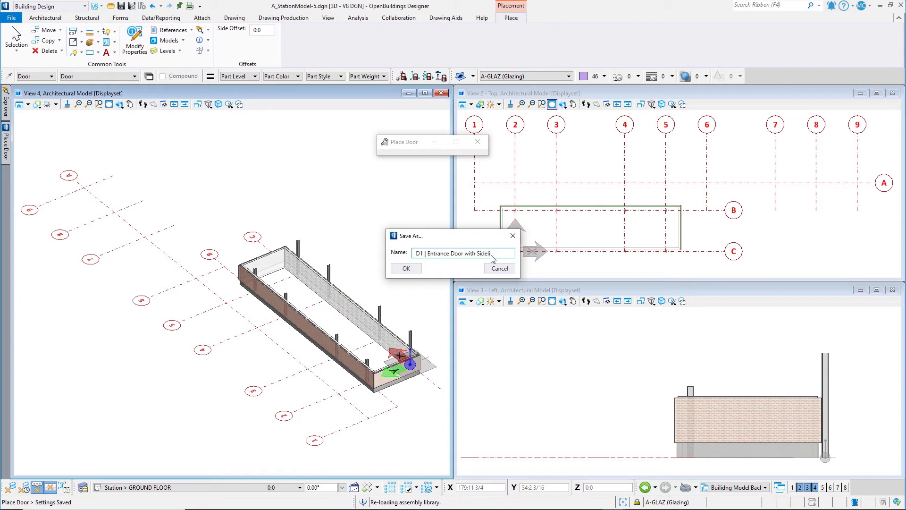
pyautogui.write('ites')
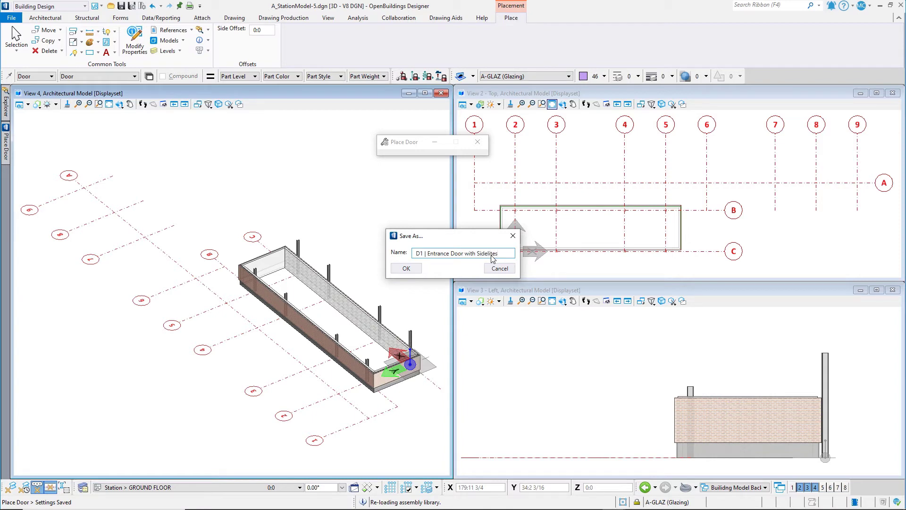
pyautogui.click(407, 269)
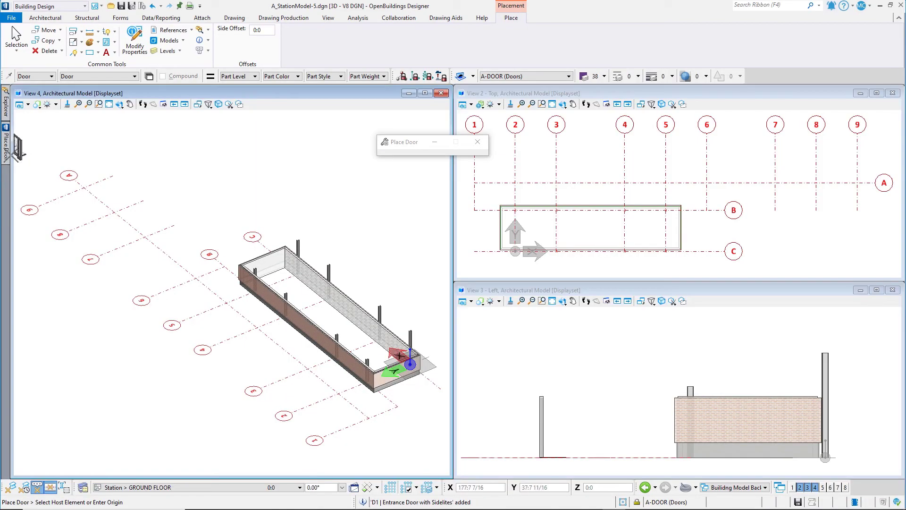
# - Place the entrance door in the wall along grid B, midway between grids 2 and 3, with its leaves swinging outward
pyautogui.moveTo(6, 157)
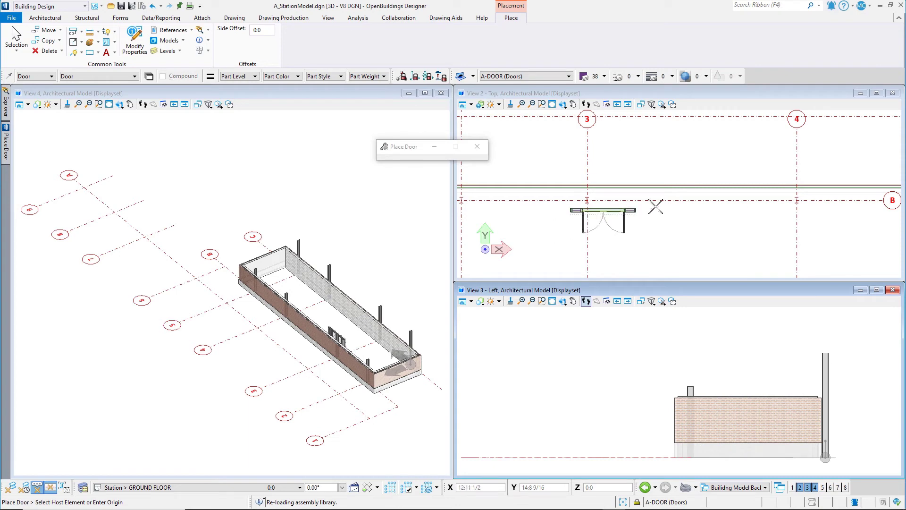
pyautogui.click(692, 188)
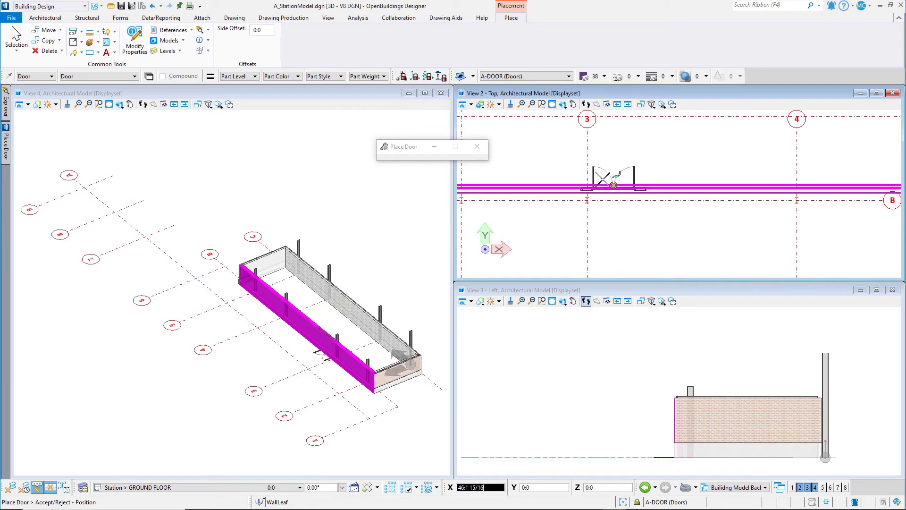
pyautogui.scroll(-1, 672, 198)
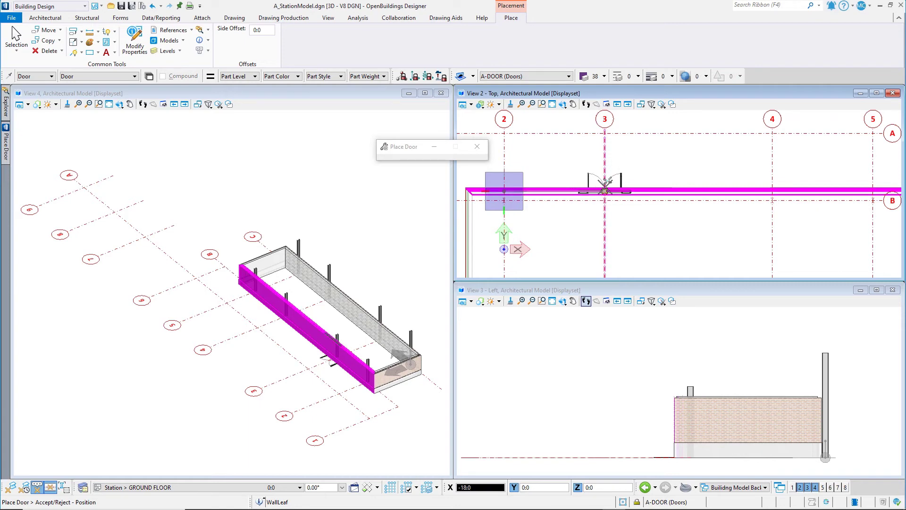
pyautogui.click(525, 487)
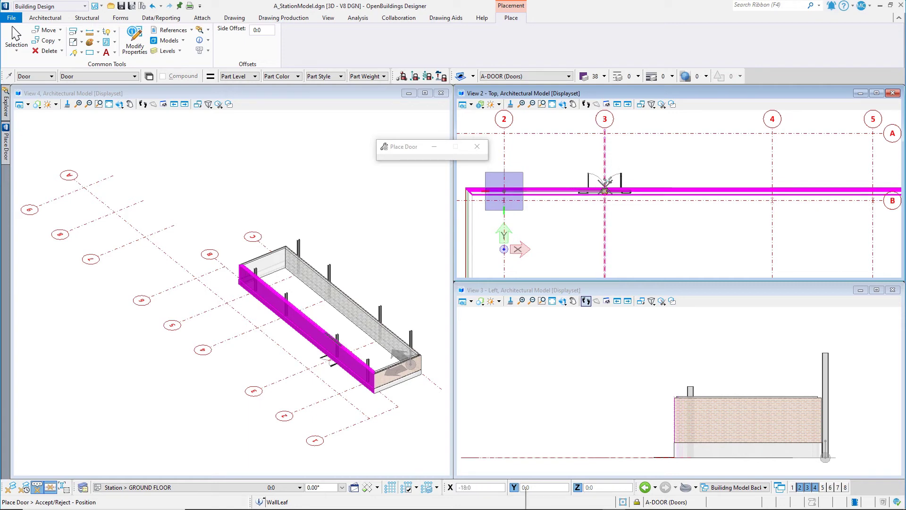
pyautogui.press('/')
pyautogui.press('2')
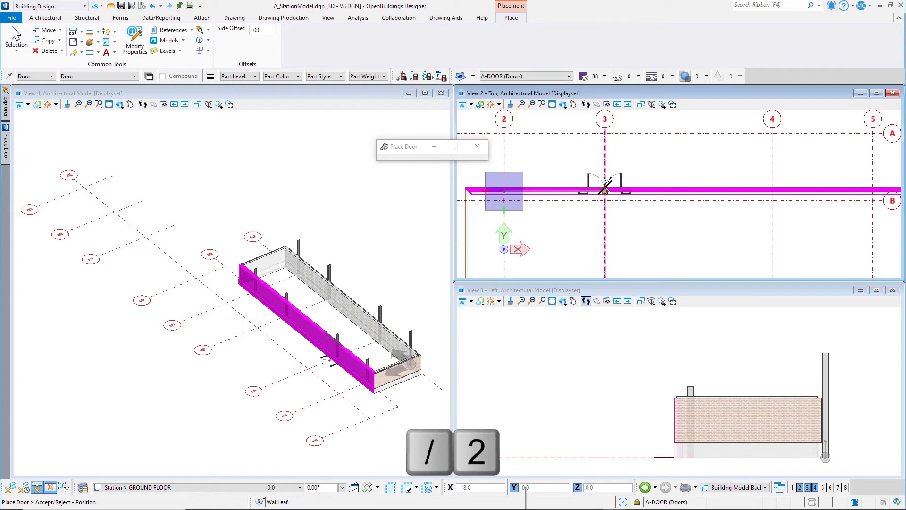
pyautogui.click(602, 182)
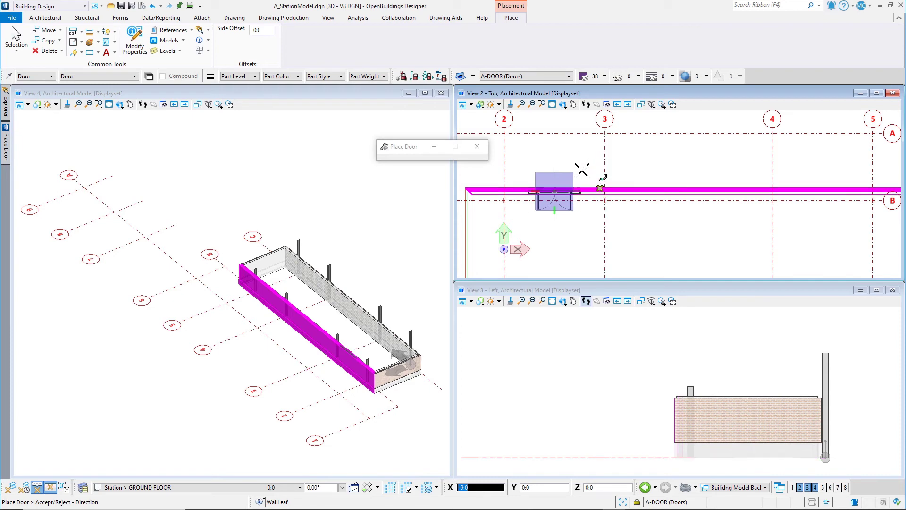
pyautogui.click(552, 152)
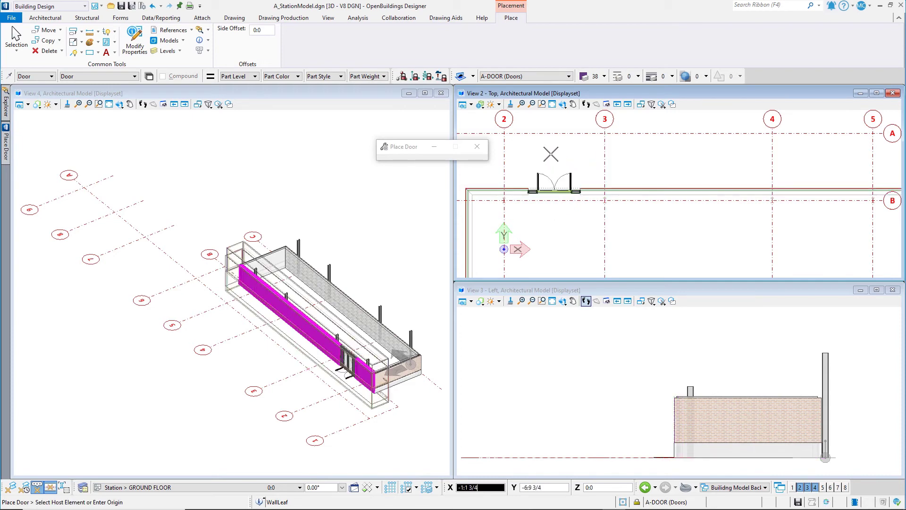
# - Place a second outward-swinging entrance door in the grid B wall, midway between grids 4 and 5
pyautogui.scroll(-1, 547, 156)
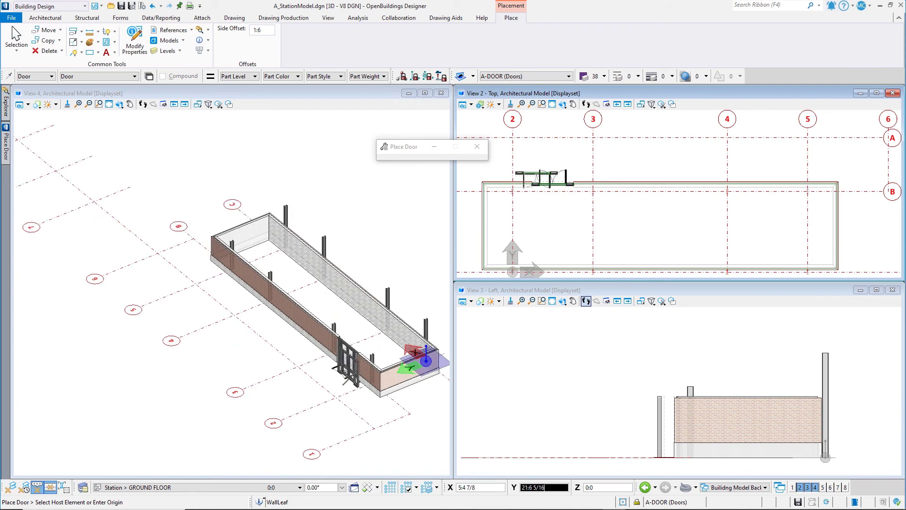
pyautogui.scroll(4, 349, 378)
pyautogui.scroll(2, 357, 375)
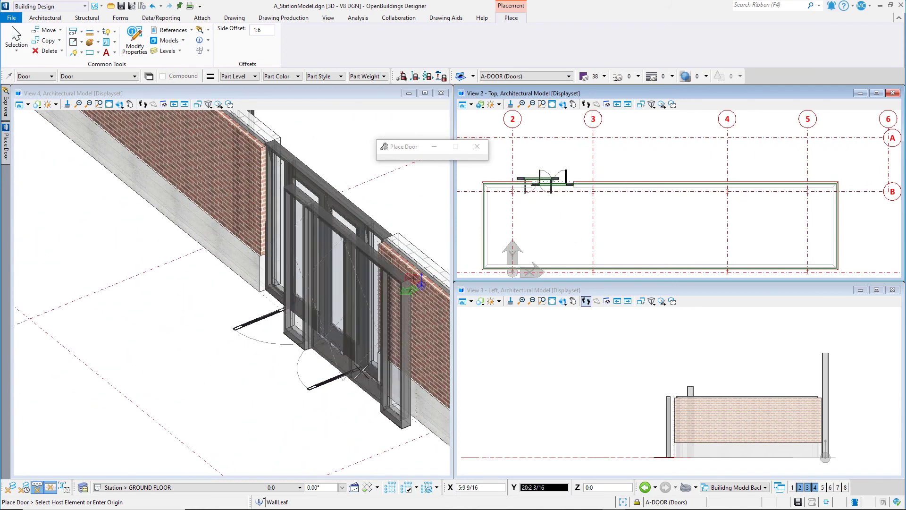
pyautogui.click(773, 182)
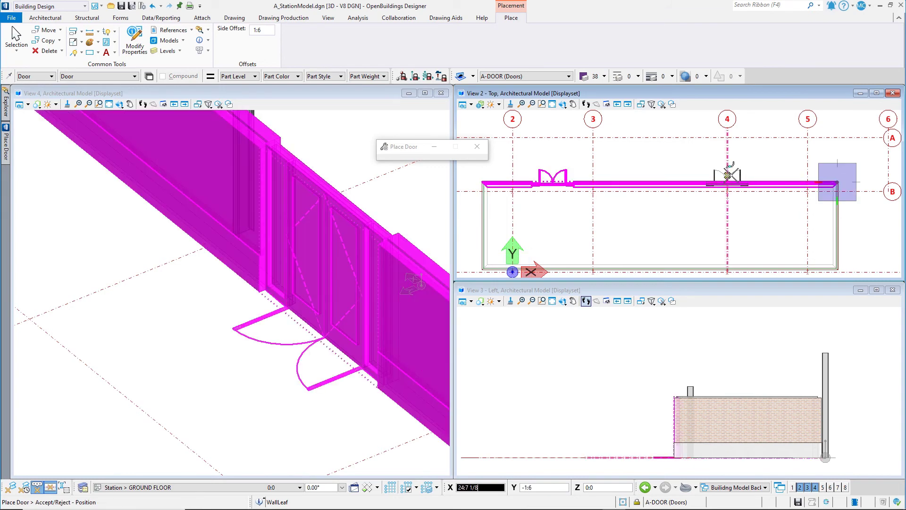
pyautogui.press('o')
pyautogui.press('/')
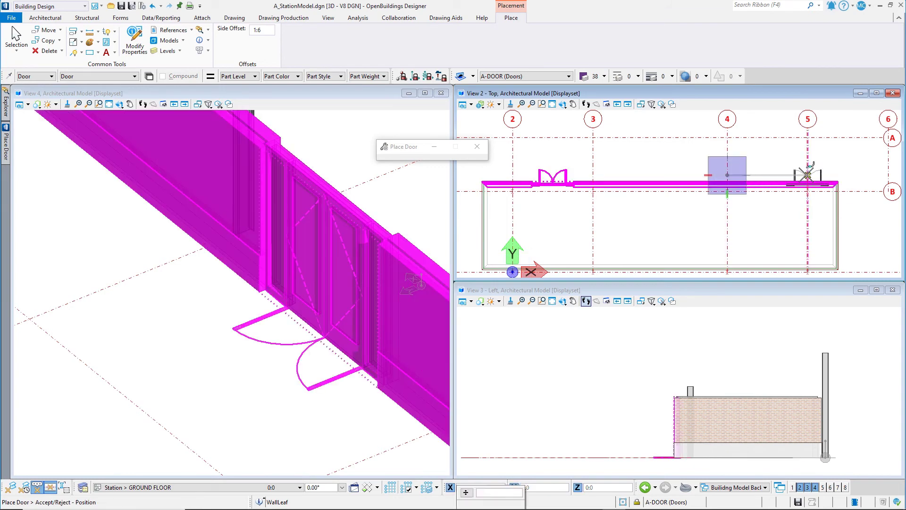
pyautogui.write('2')
pyautogui.click(807, 175)
pyautogui.click(759, 156)
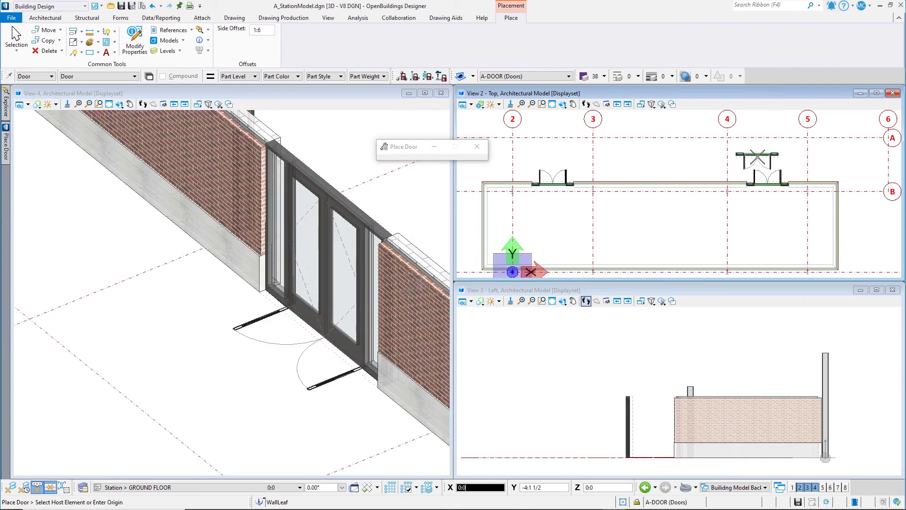
# - Place an outward-swinging entrance door in the wall along grid C, midway between grids 3 and 4, and end door placement
pyautogui.scroll(-1, 686, 147)
pyautogui.scroll(-4, 164, 398)
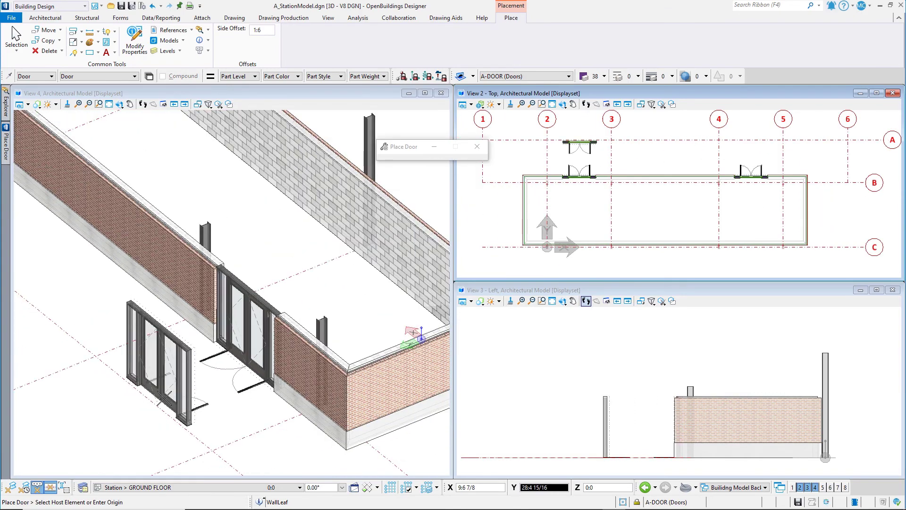
pyautogui.scroll(-1, 164, 398)
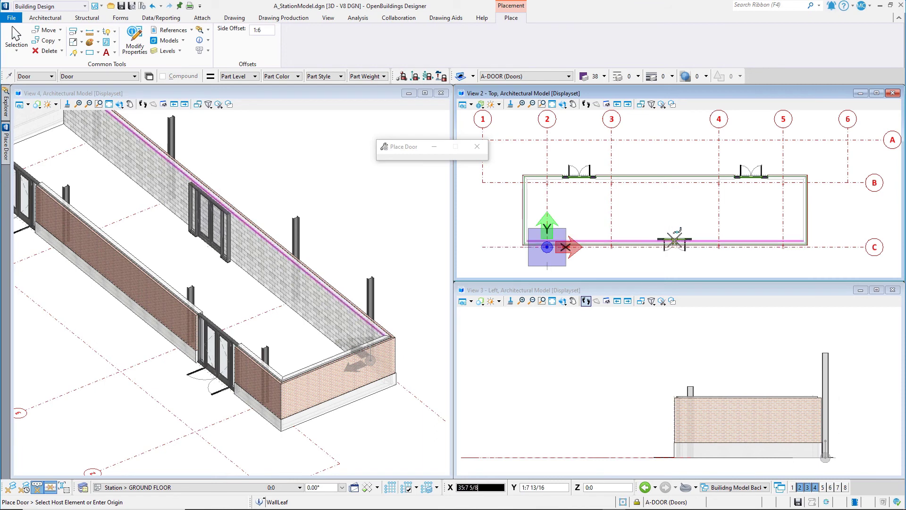
pyautogui.scroll(3, 678, 243)
pyautogui.click(663, 244)
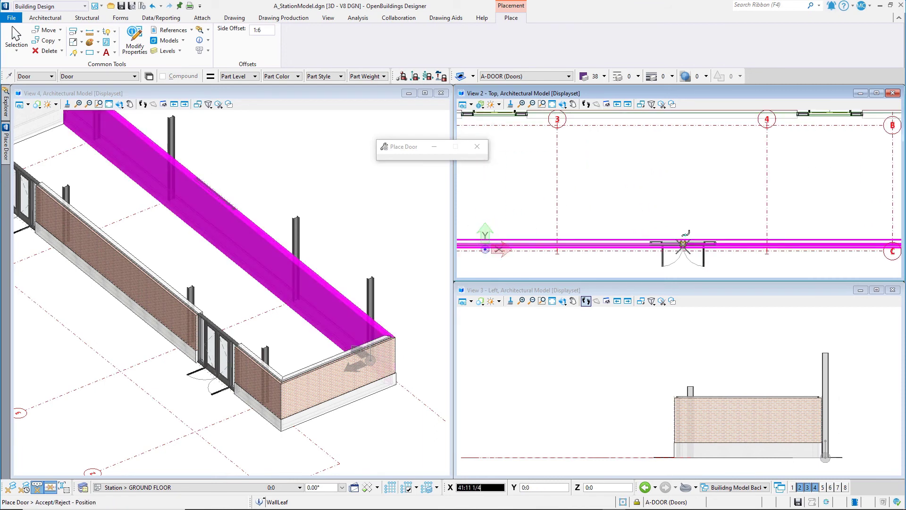
pyautogui.click(663, 244)
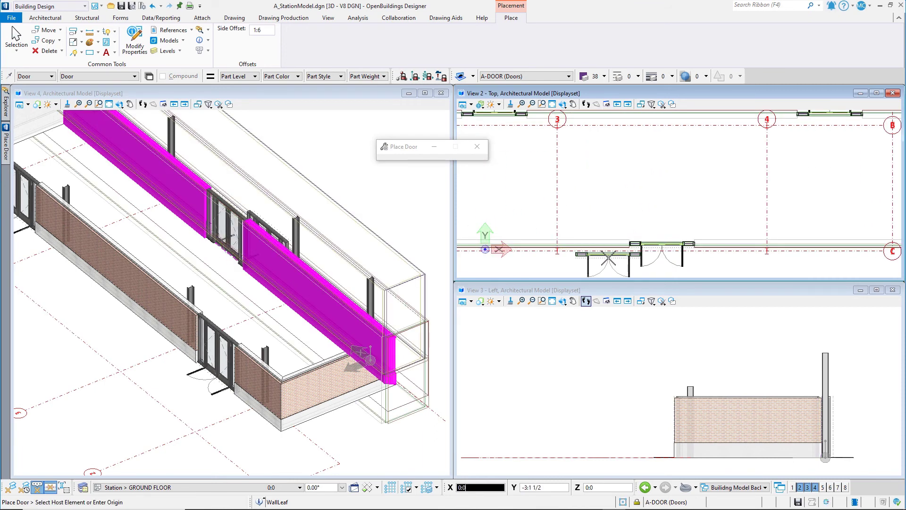
pyautogui.press('Escape')
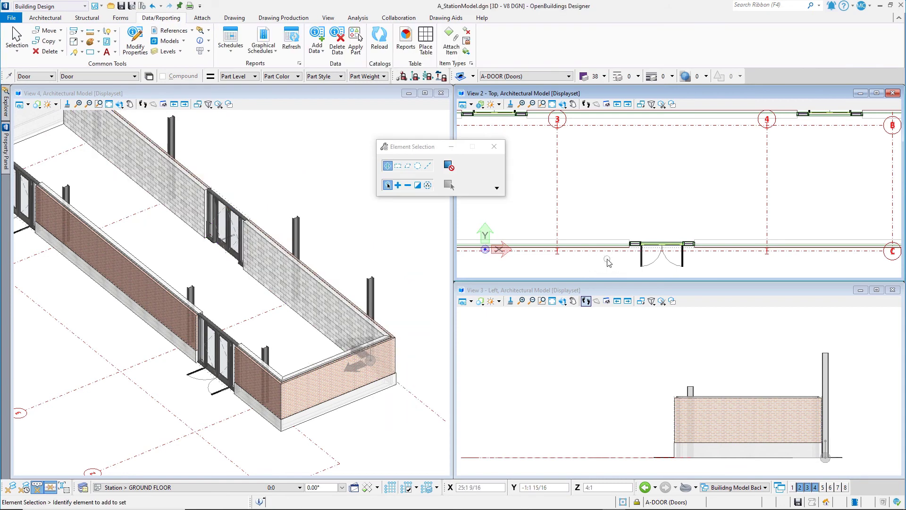
# - Copy the grid C door once toward grid 3, corner to corner, so the copy directly adjoins the original frame
pyautogui.press('space')
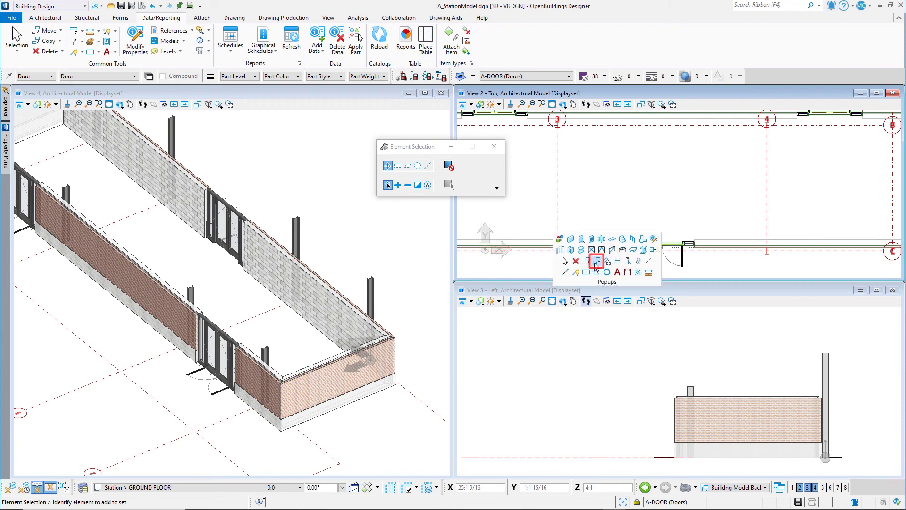
pyautogui.click(596, 260)
pyautogui.scroll(1, 688, 245)
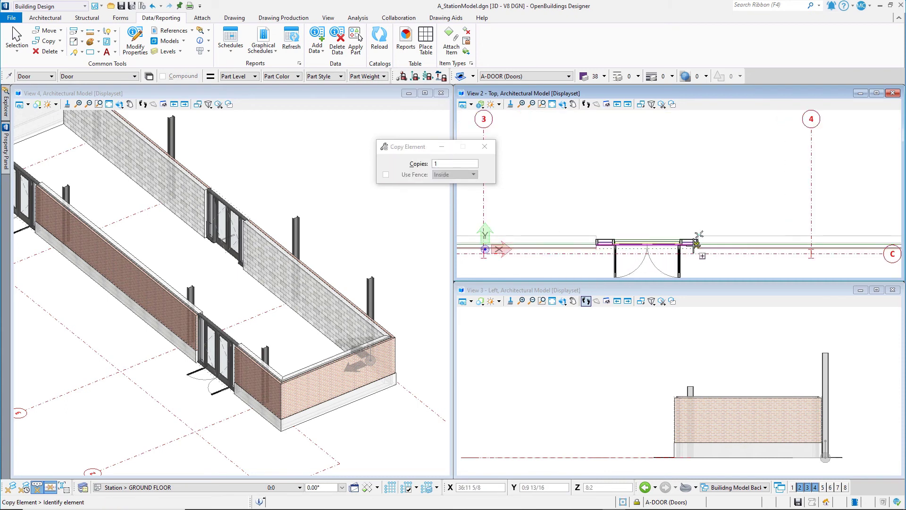
pyautogui.scroll(1, 698, 238)
pyautogui.click(700, 232)
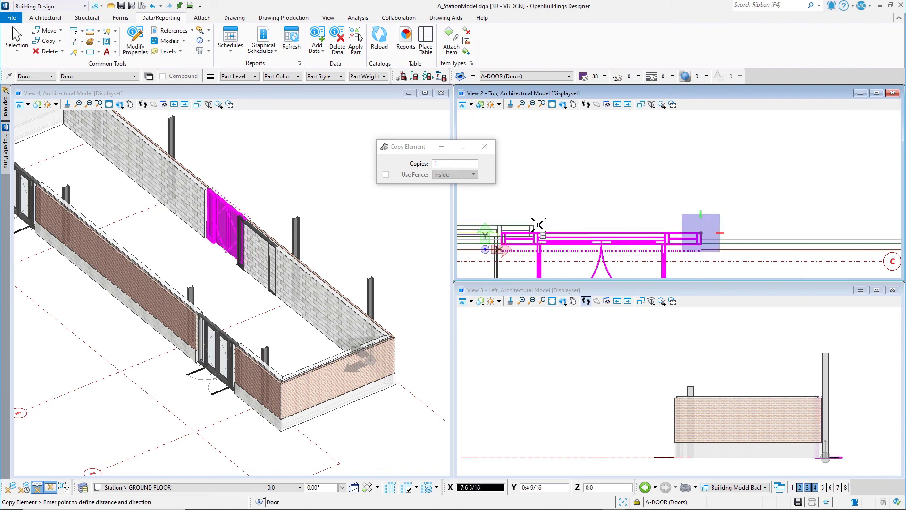
pyautogui.click(502, 232)
pyautogui.rightClick(568, 216)
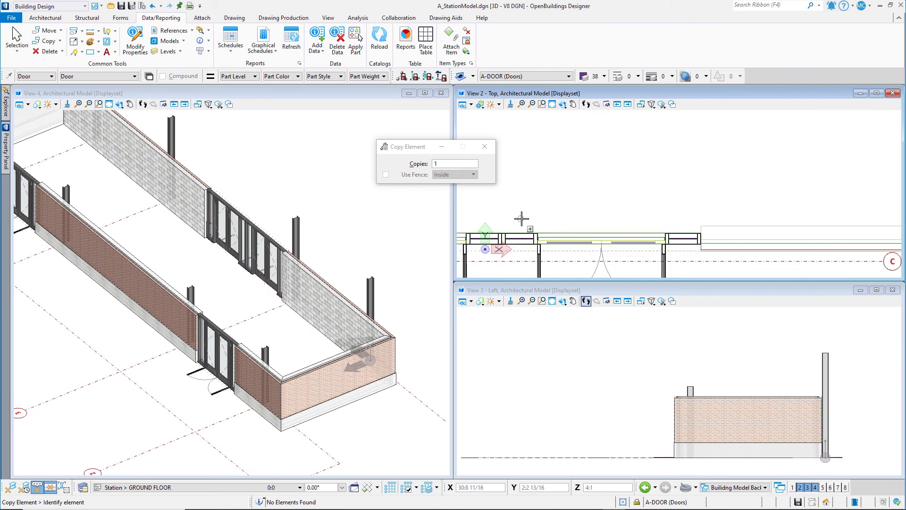
# - Copy the original grid C door once toward grid 4 so its frame adjoins the original's other end
pyautogui.click(502, 233)
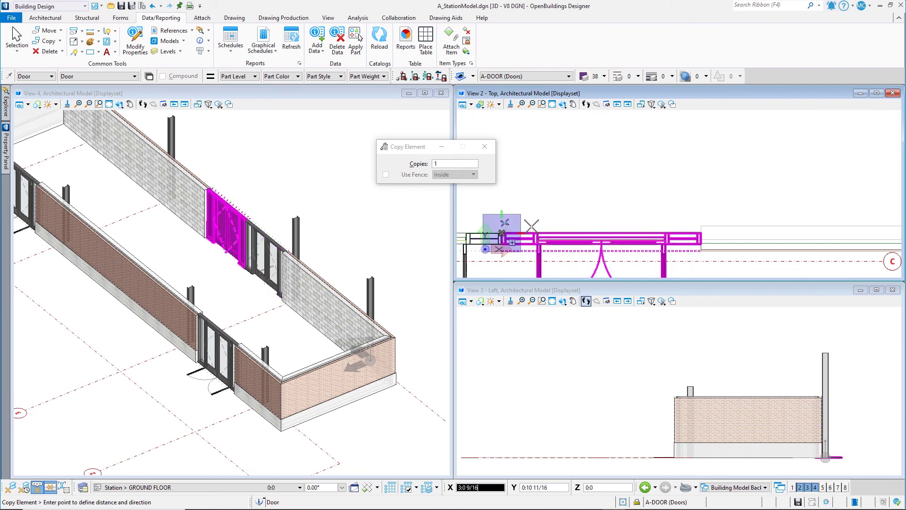
pyautogui.click(697, 231)
pyautogui.rightClick(621, 169)
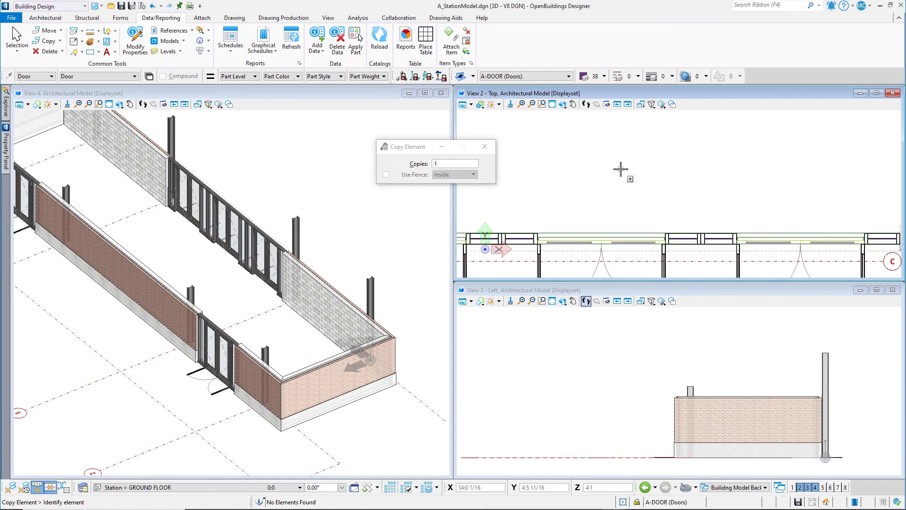
pyautogui.scroll(-3, 626, 176)
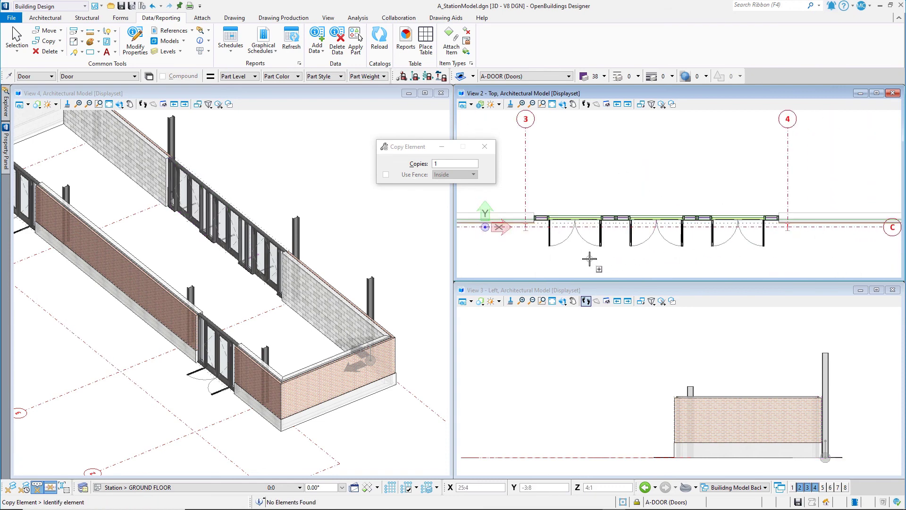